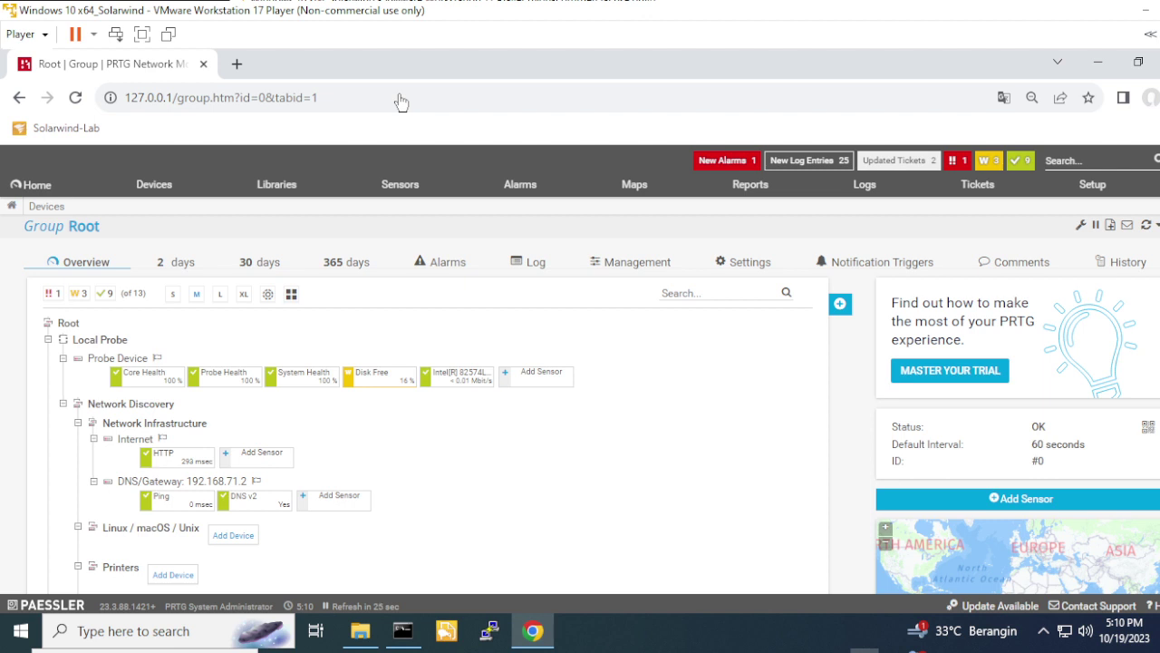
Check the current PRTG web address in the browser against the computer's IPv4 address in the Command Prompt output.
left_click(344, 101)
key("End")
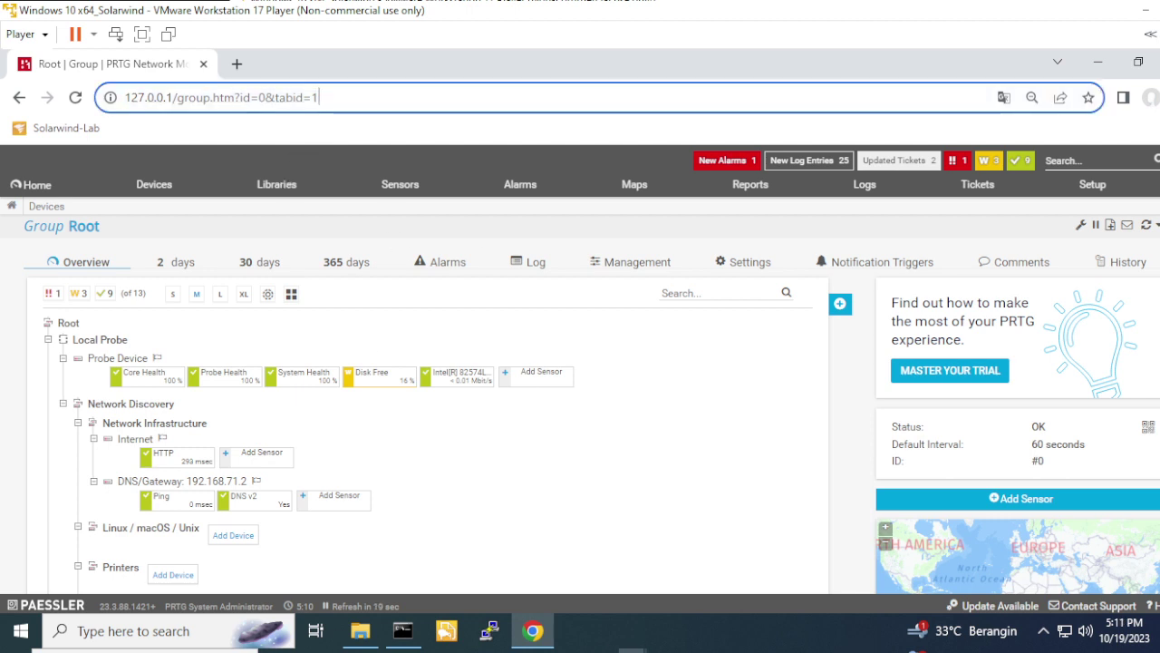
key("ctrl+a")
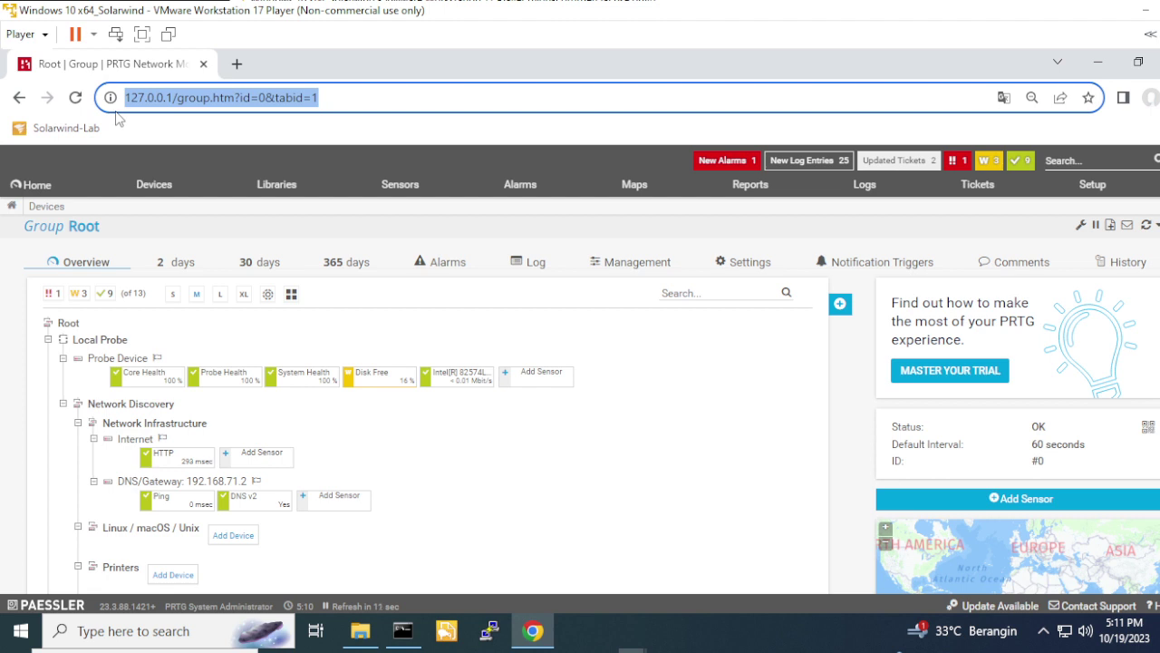
left_click(402, 631)
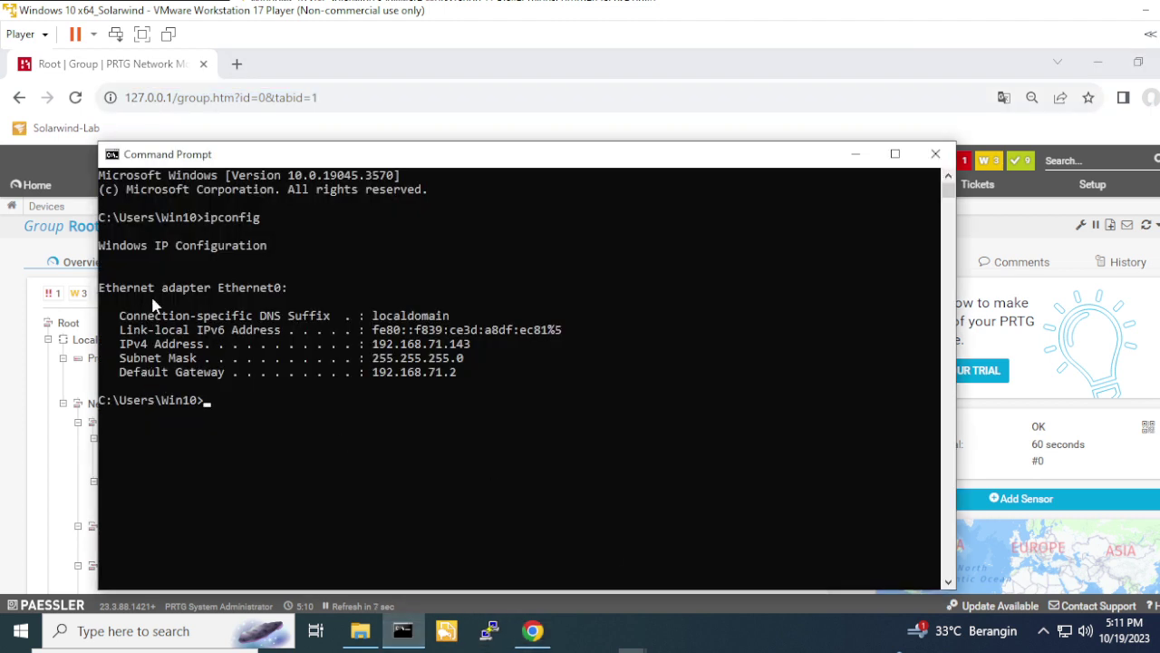
left_click_drag(373, 344, 469, 351)
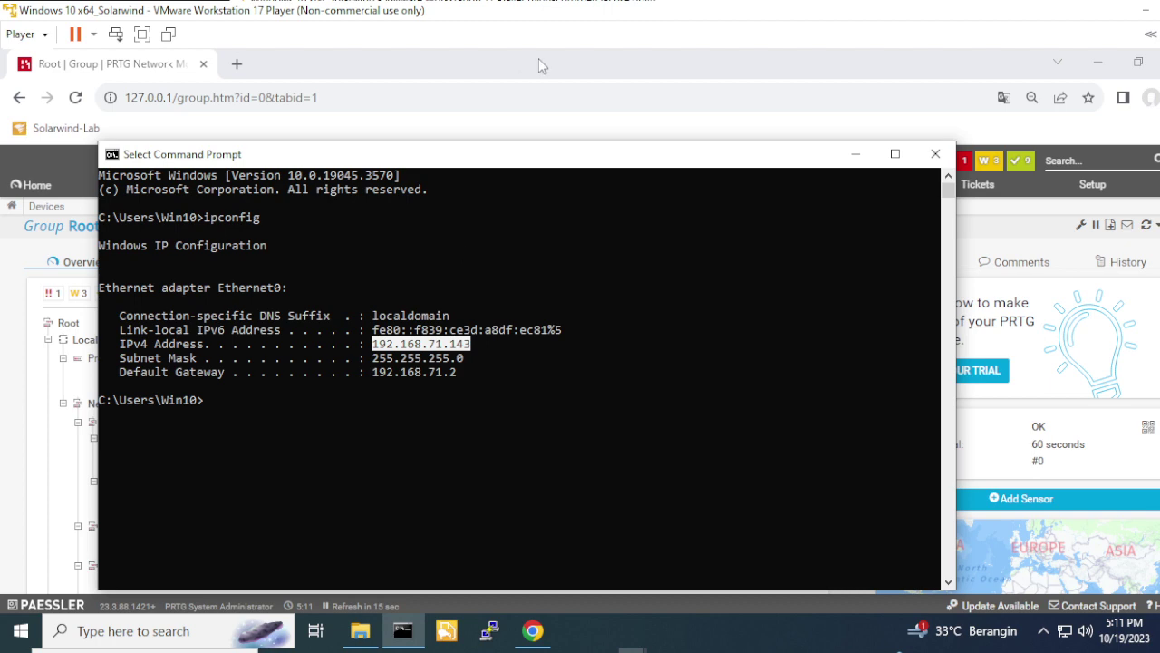
left_click(857, 155)
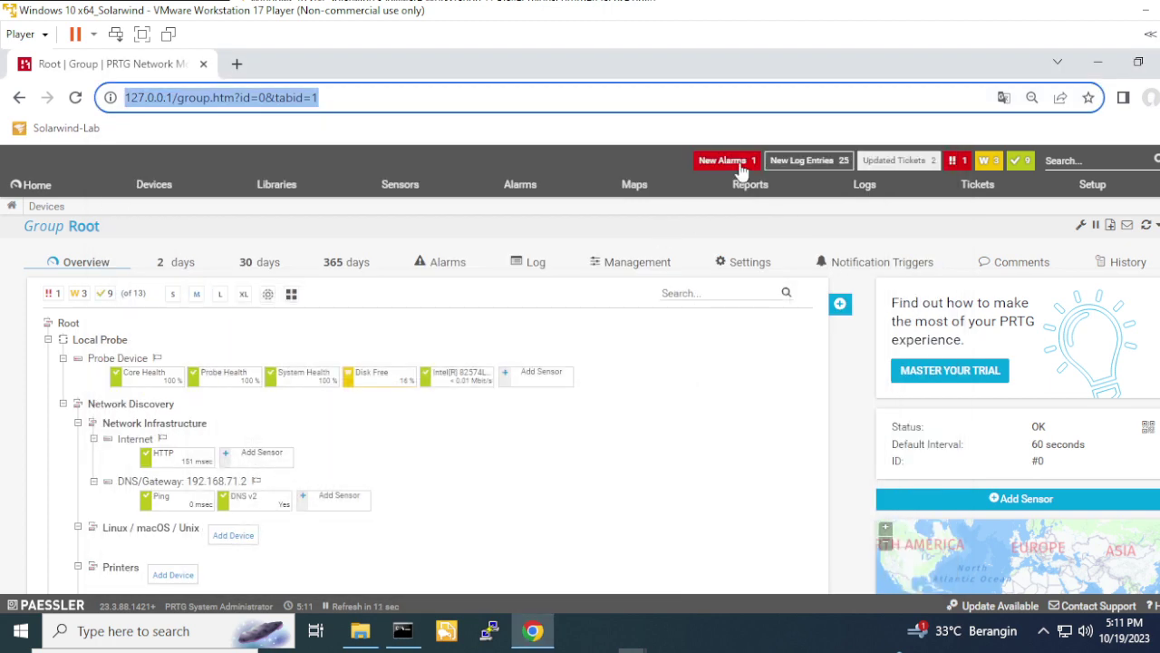
left_click(654, 98)
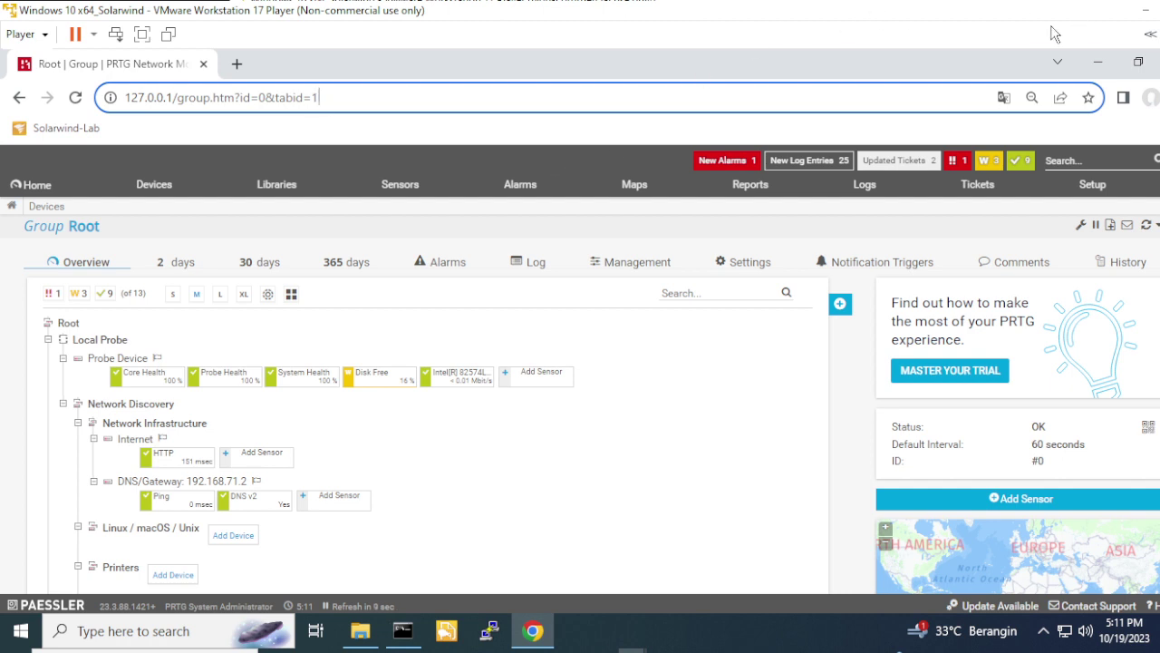
Open the file location of the PRTG Network Monitor desktop shortcut and run PRTG Administrator from there as administrator.
left_click(1097, 64)
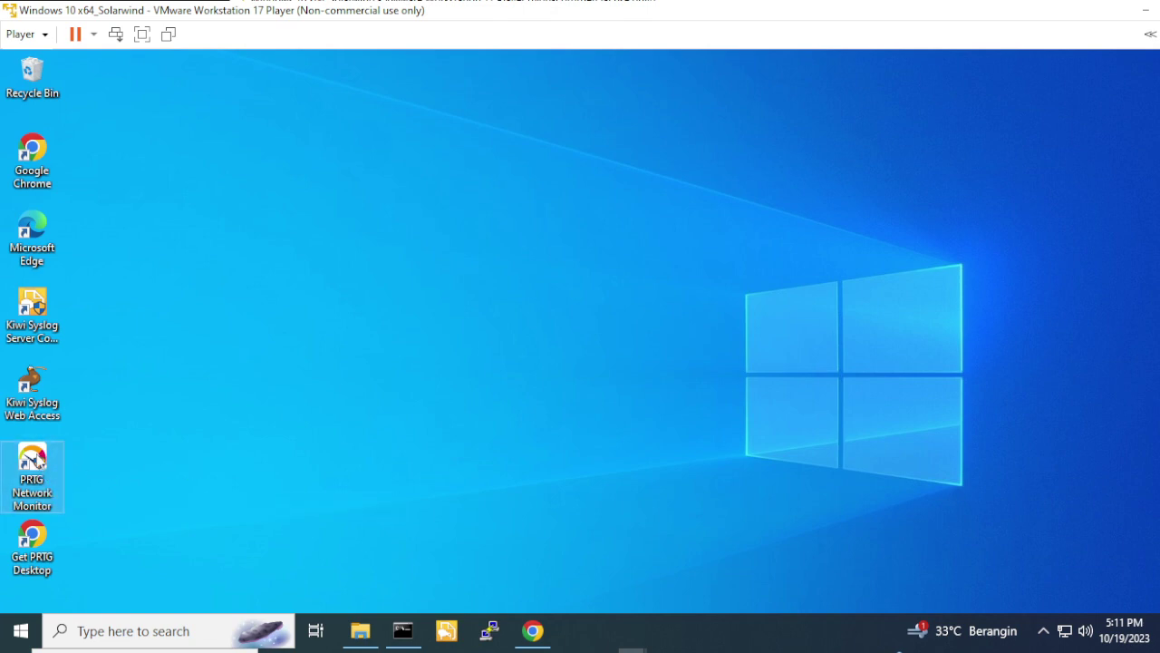
right_click(39, 469)
mouse_move(40, 471)
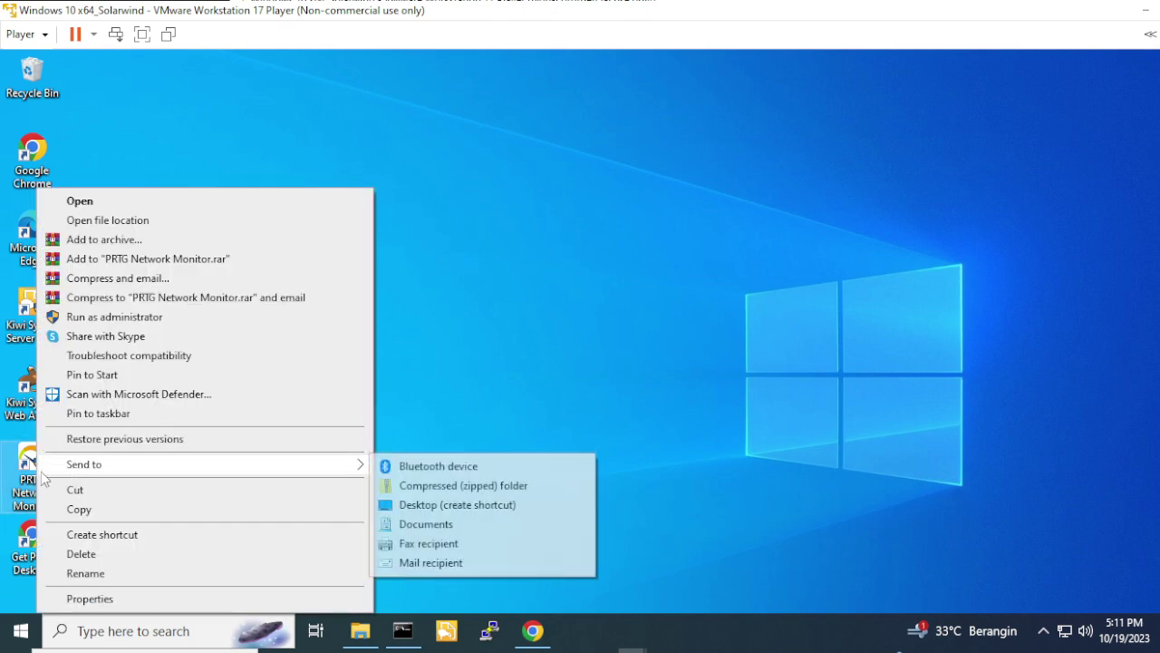
left_click(147, 223)
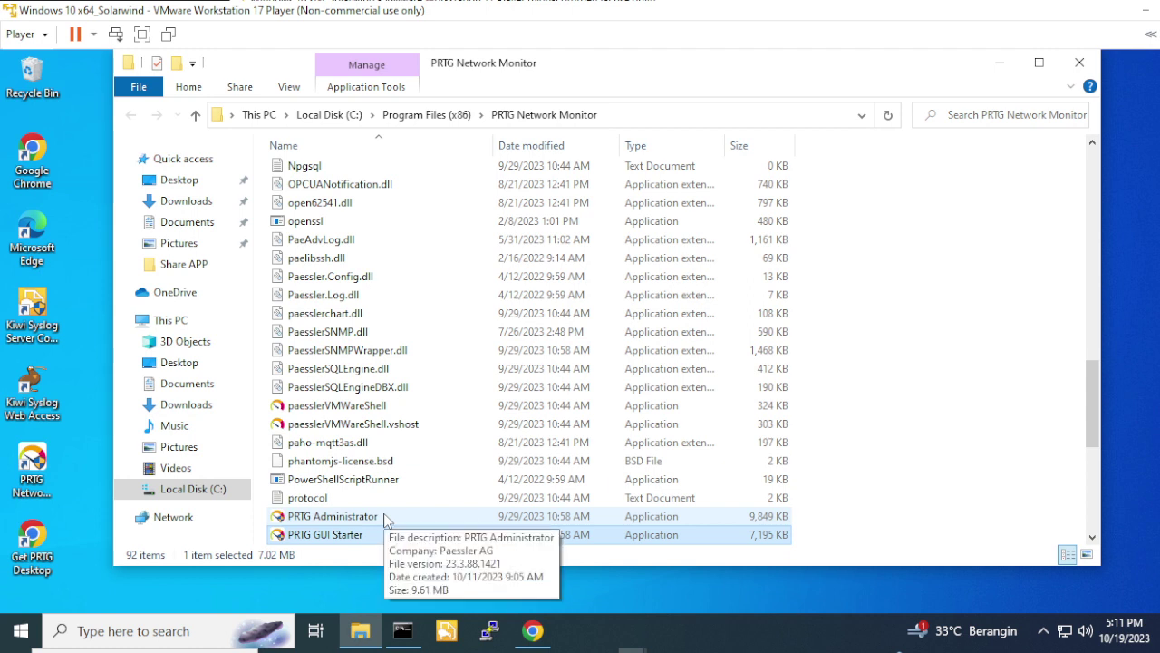
left_click(453, 516)
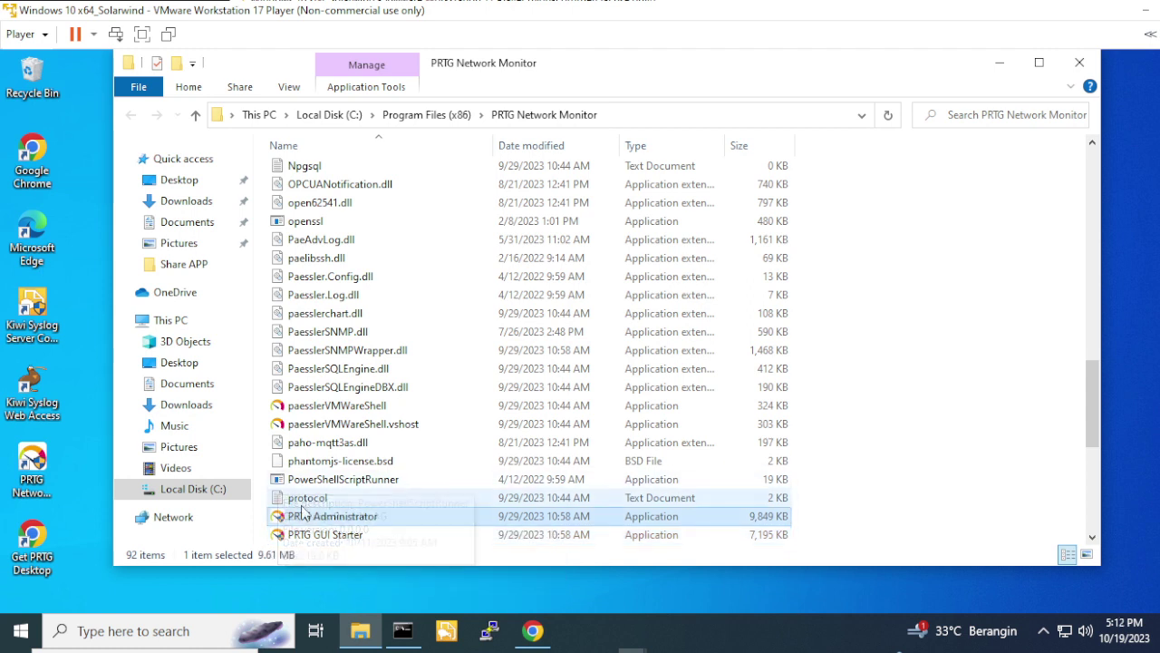
right_click(385, 519)
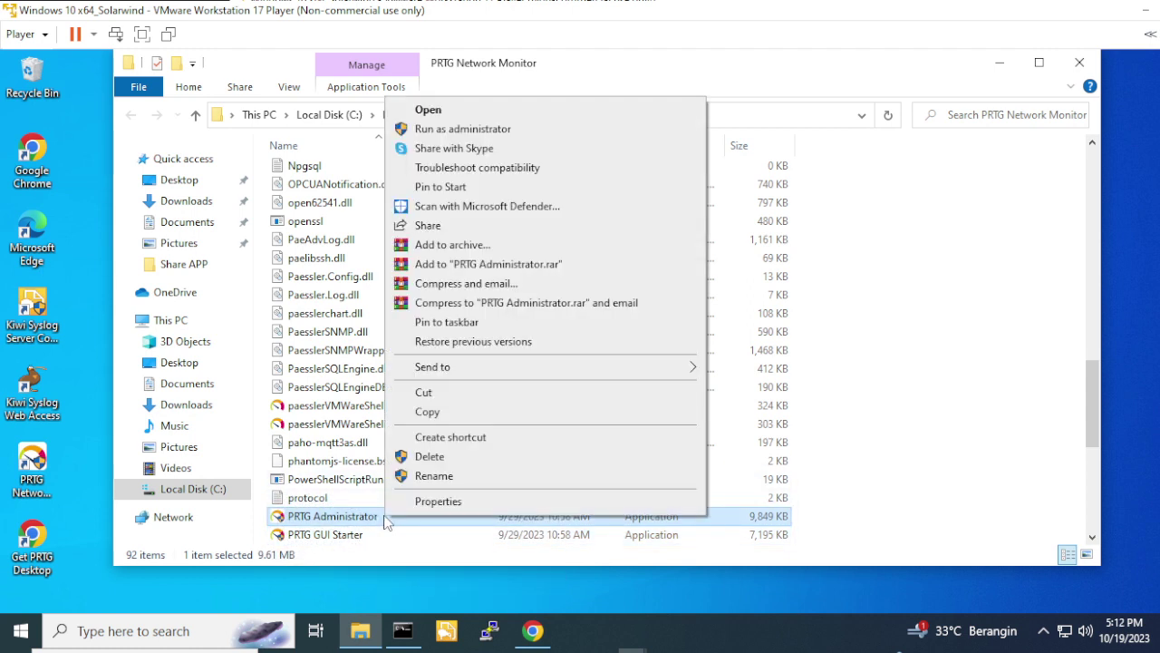
left_click(487, 135)
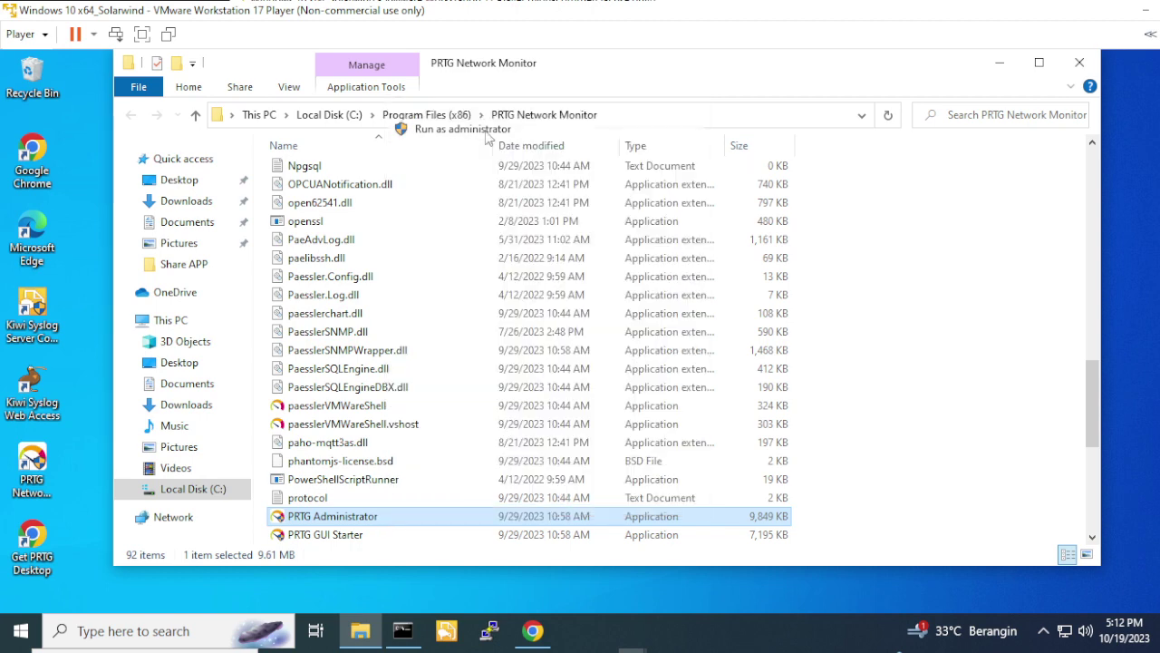
left_click(520, 469)
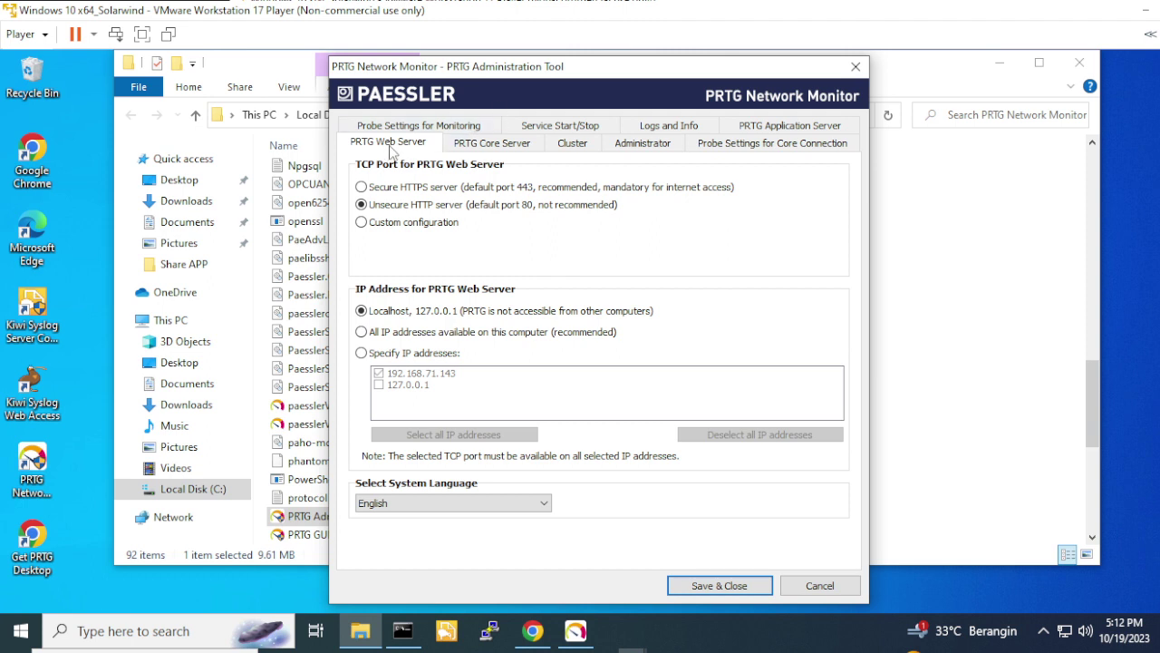
Review the administration tool's core server, cluster, administrator, probe, service, log and application server settings.
left_click(494, 145)
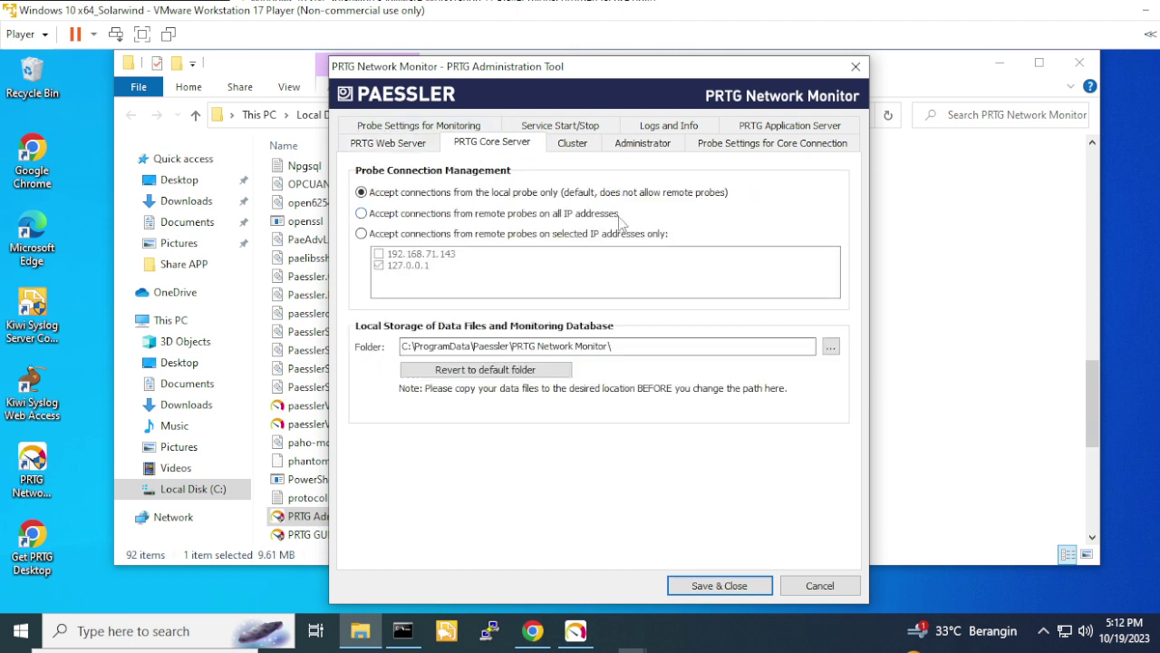
left_click(573, 145)
left_click(643, 145)
left_click(725, 146)
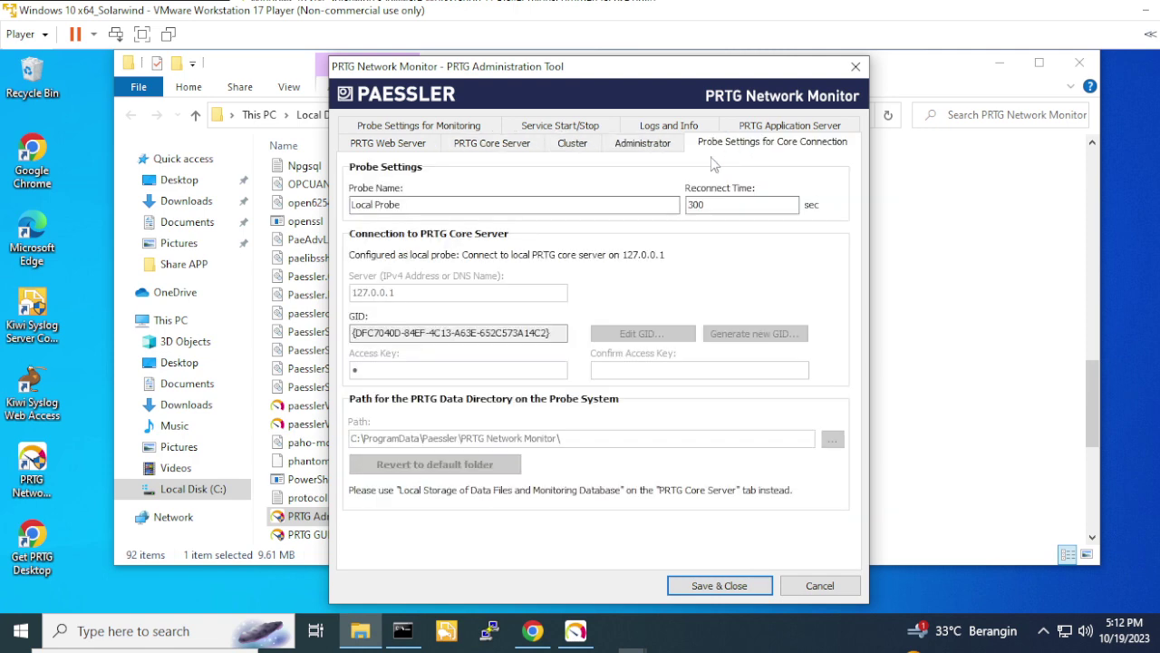
left_click(412, 127)
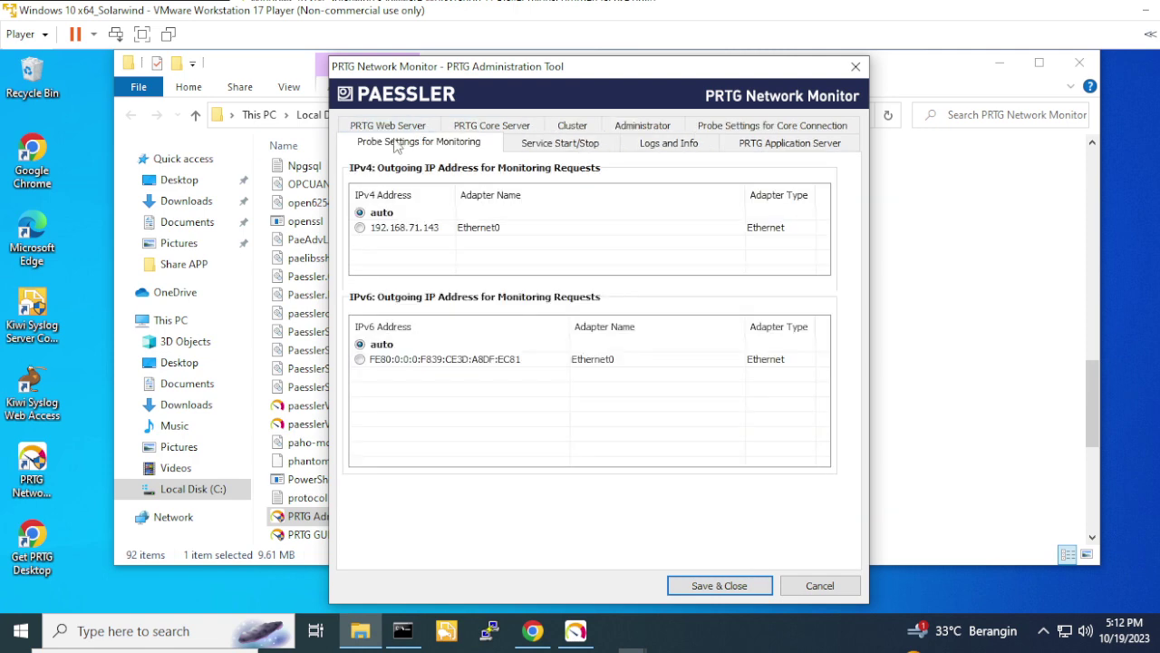
left_click(577, 148)
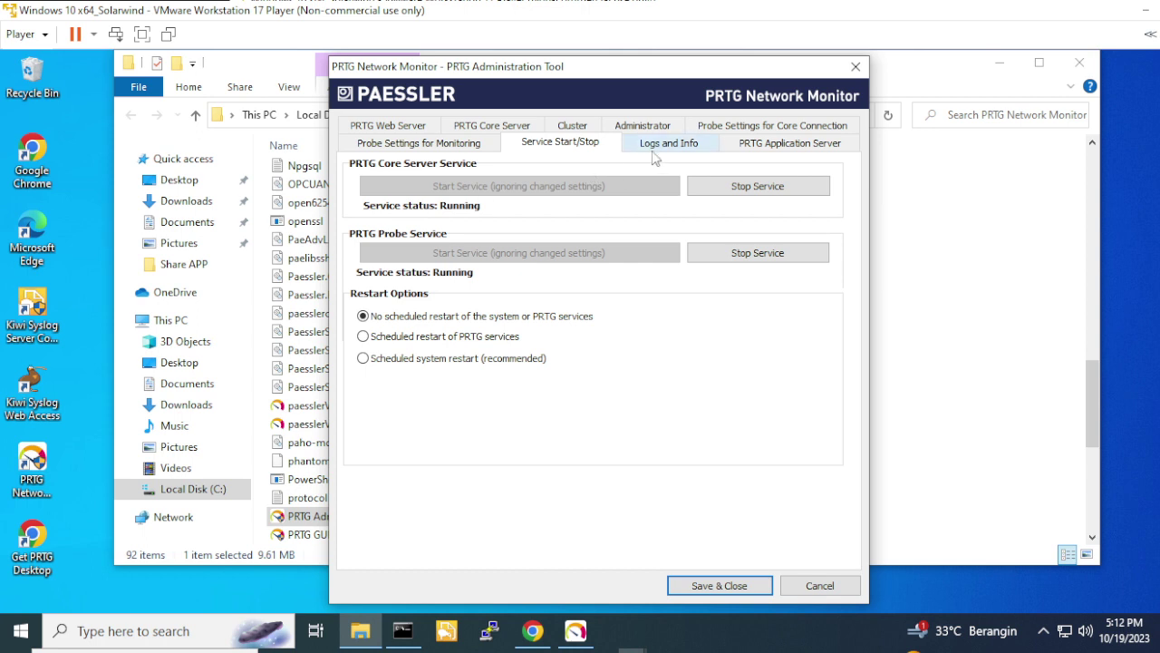
left_click(657, 147)
left_click(764, 147)
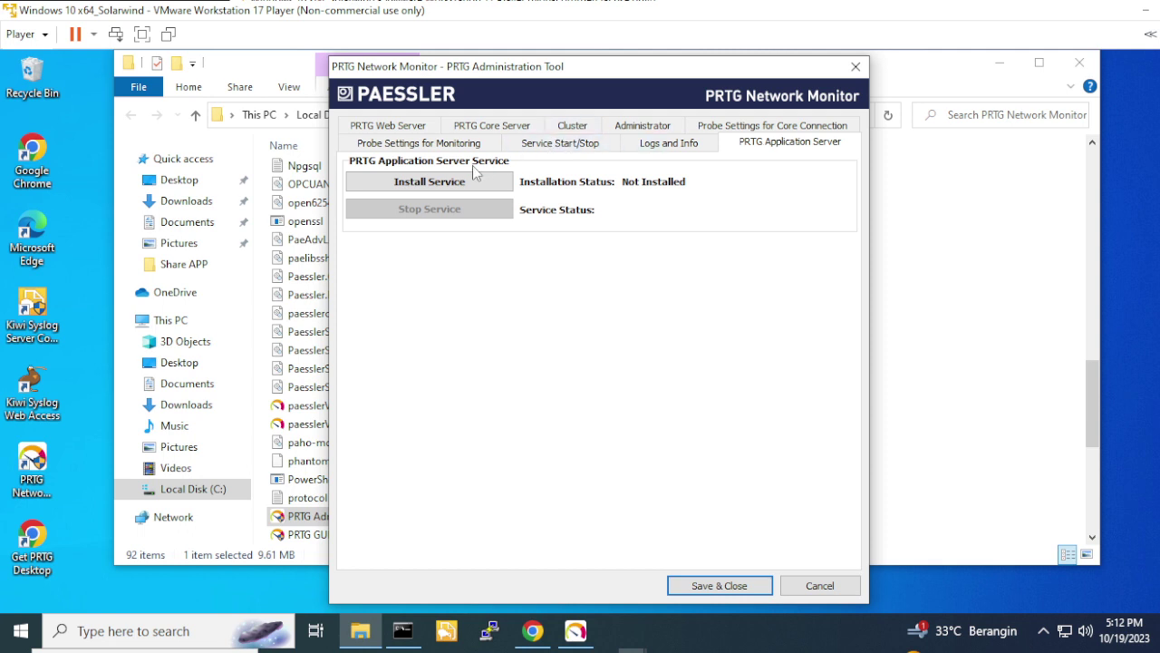
Configure the PRTG web server to use the specified IP address 192.168.71.143 and a custom HTTPS configuration on port 8088.
left_click(410, 128)
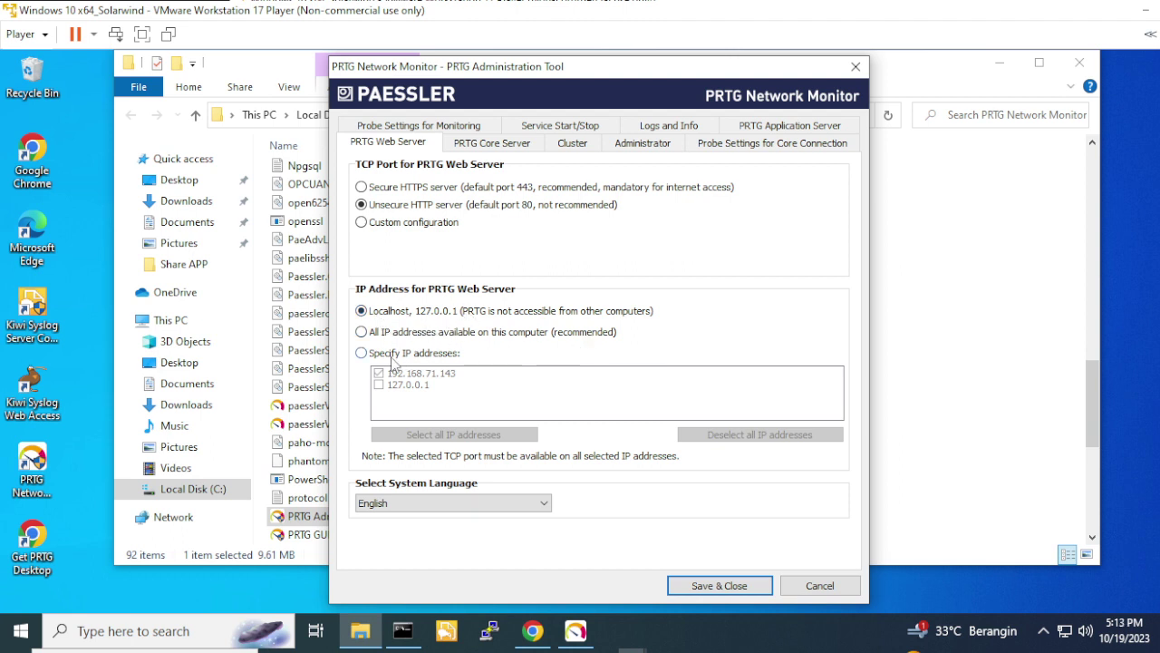
left_click(362, 354)
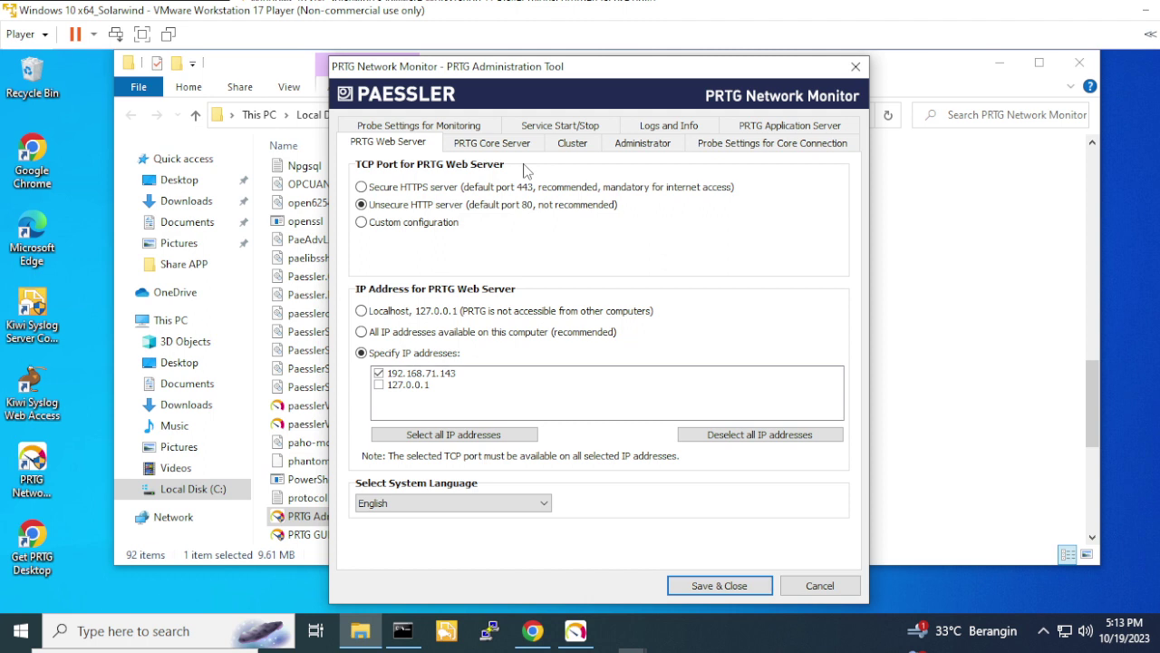
left_click(362, 186)
left_click(404, 225)
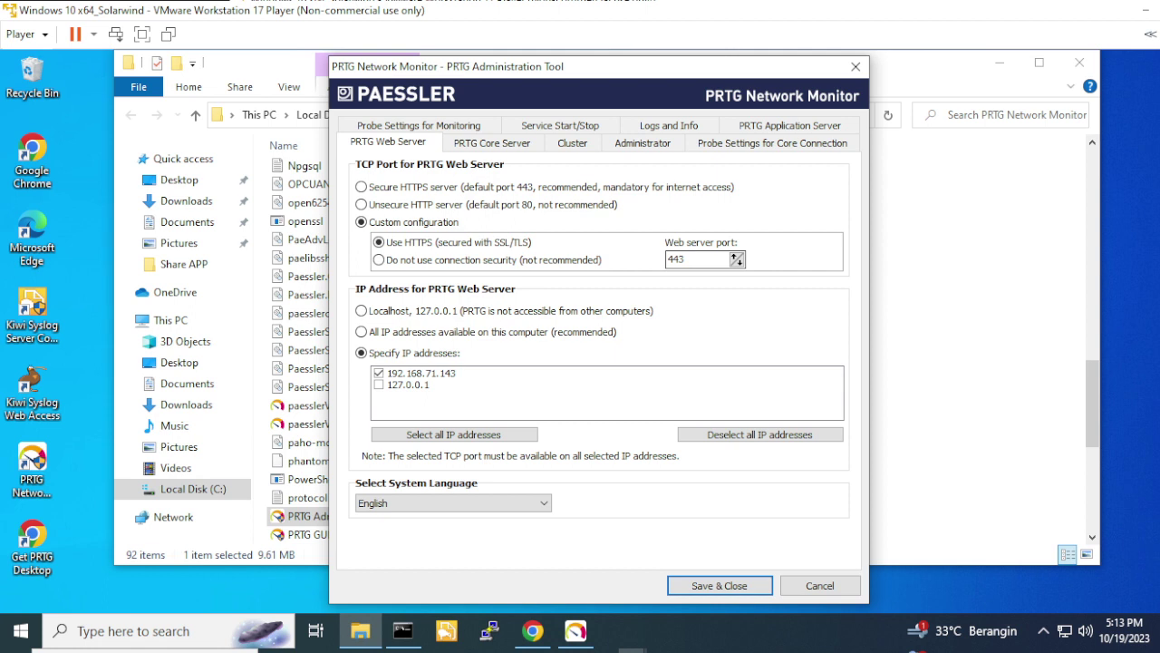
double_click(680, 259)
type("8088")
Save the web server settings and confirm the restart of the PRTG core server service.
left_click(721, 586)
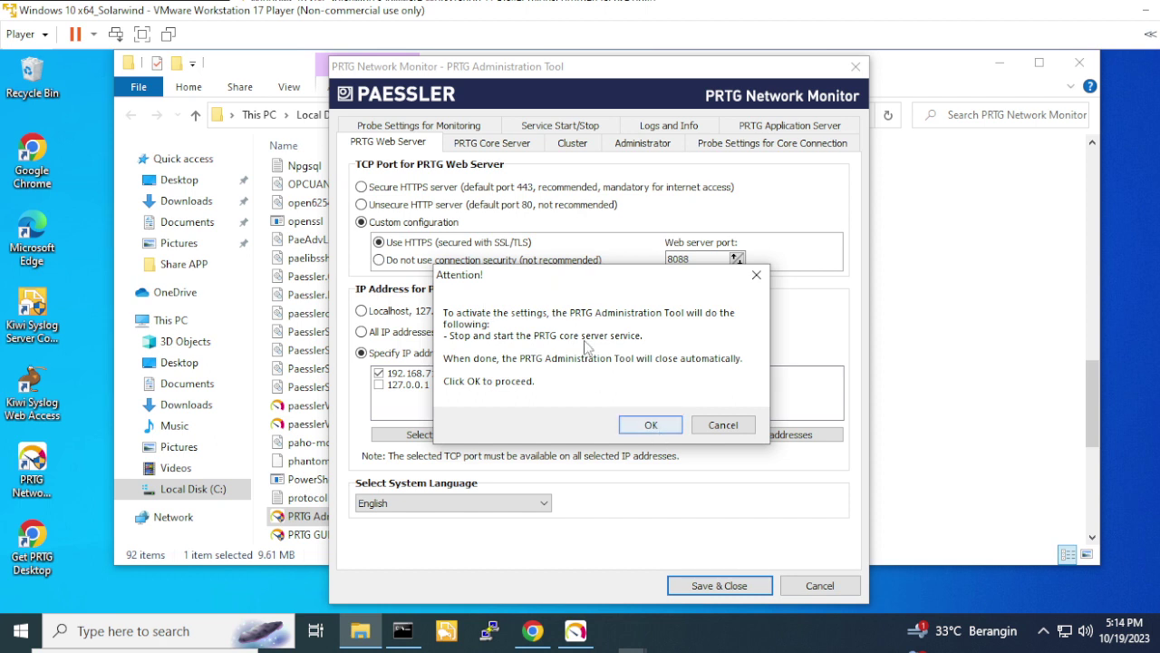
left_click_drag(472, 276, 706, 304)
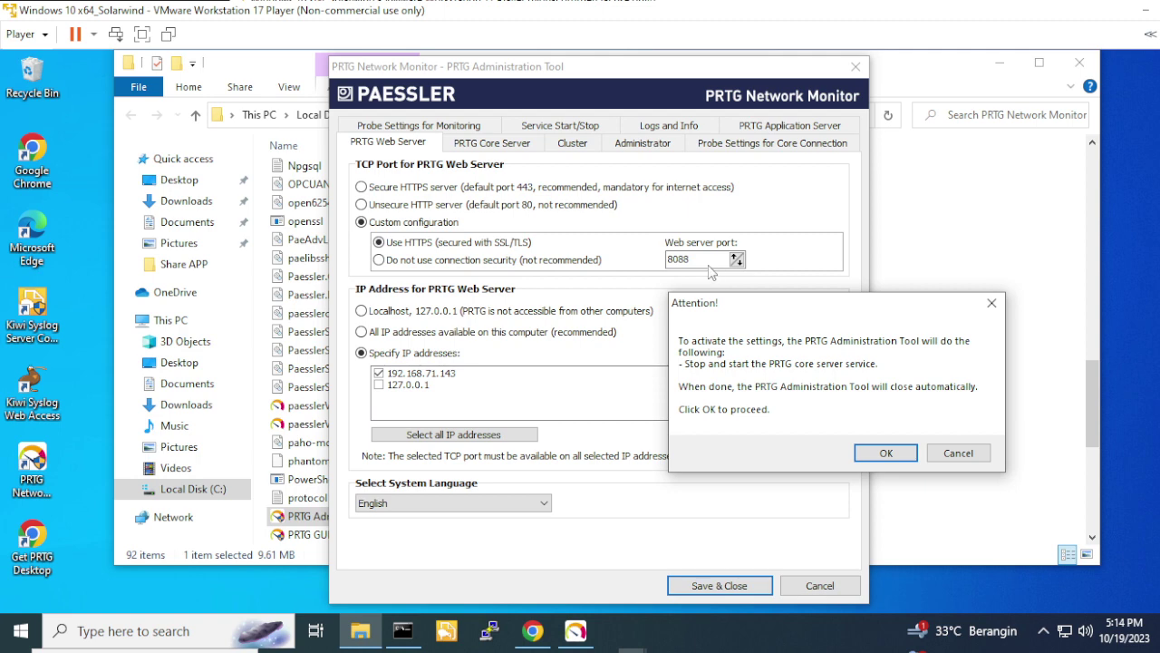
left_click(866, 456)
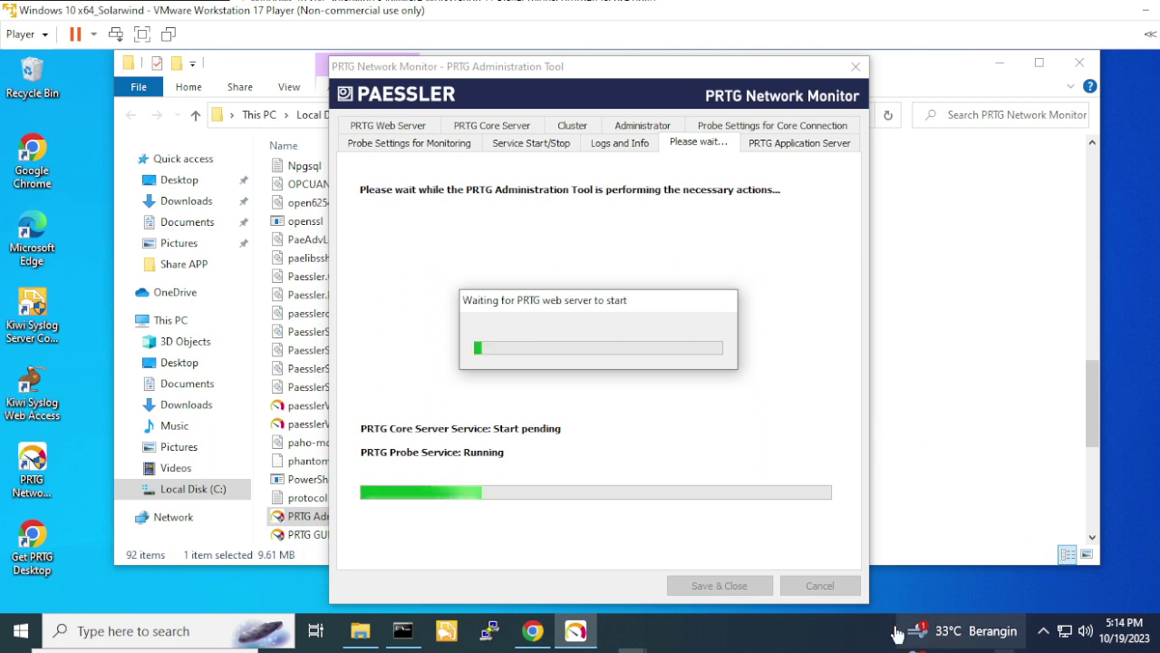
Switch to Chrome, open a new tab and check on the progress of the PRTG service restart.
left_click(532, 631)
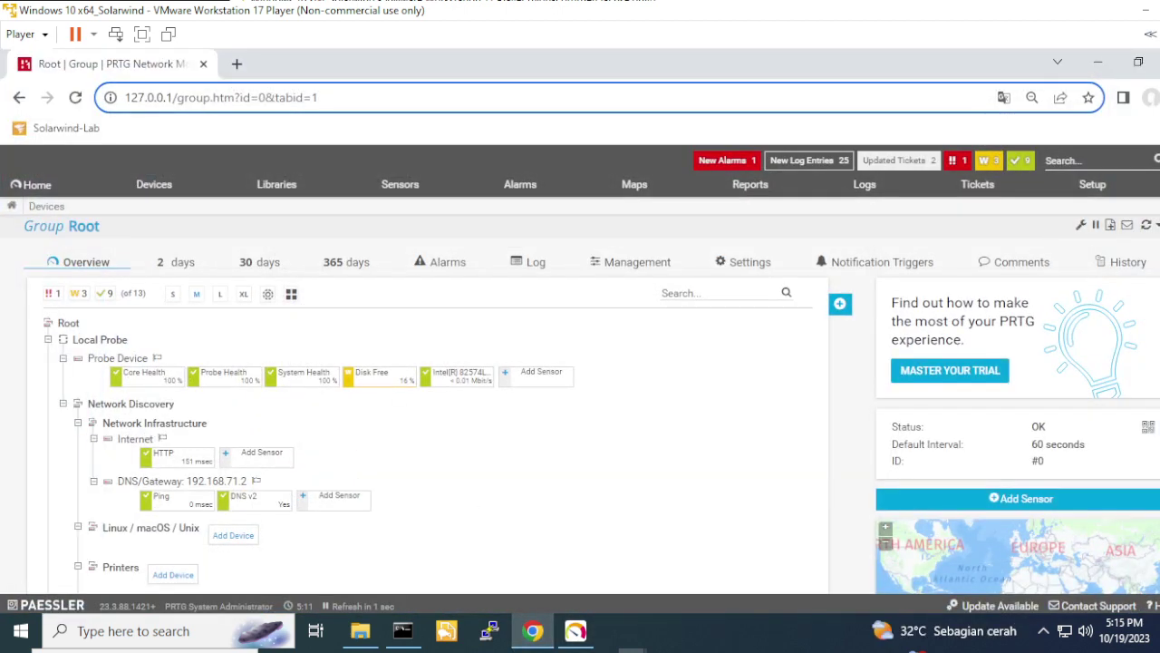
key("ctrl+a")
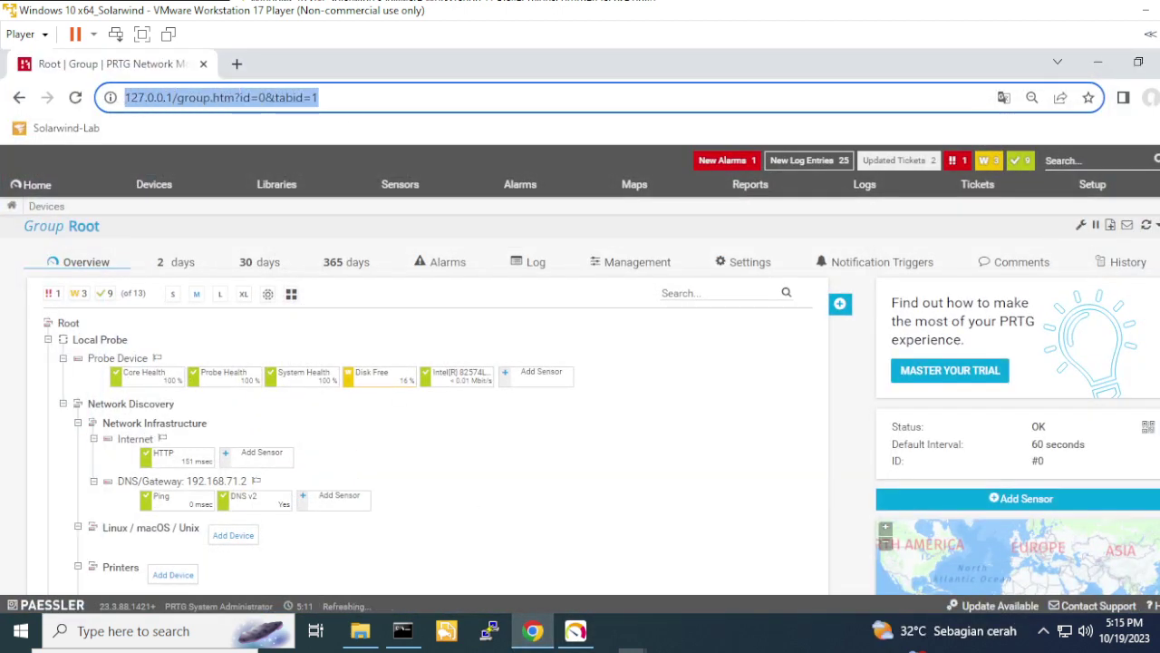
left_click(237, 63)
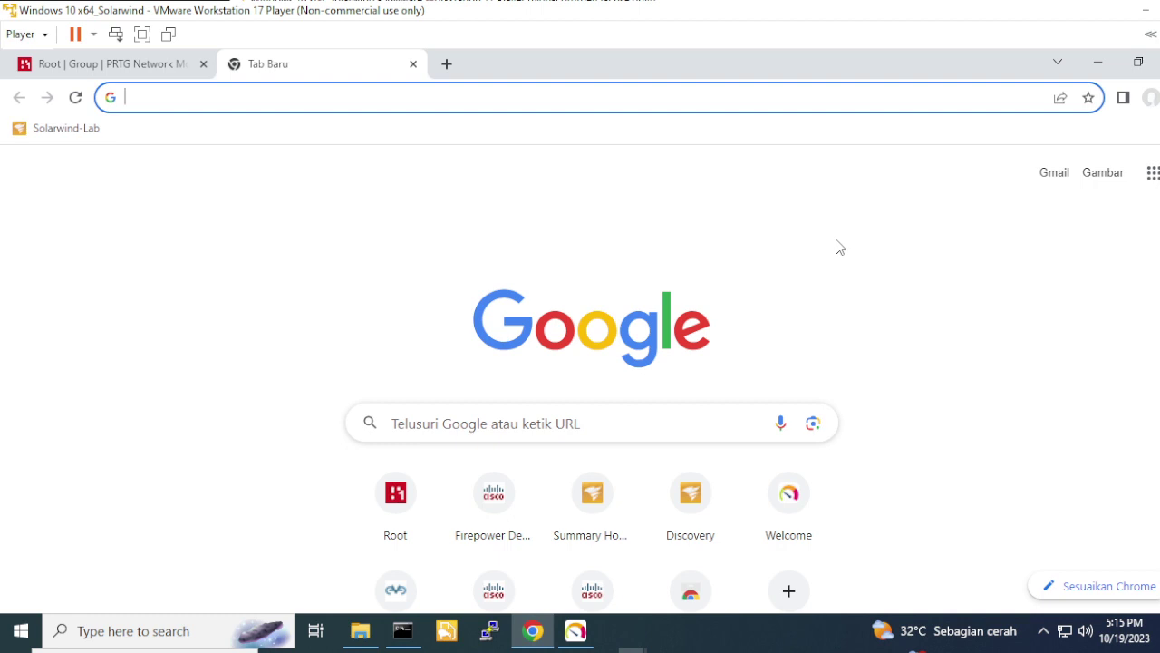
left_click(585, 642)
left_click(276, 97)
type("192.168")
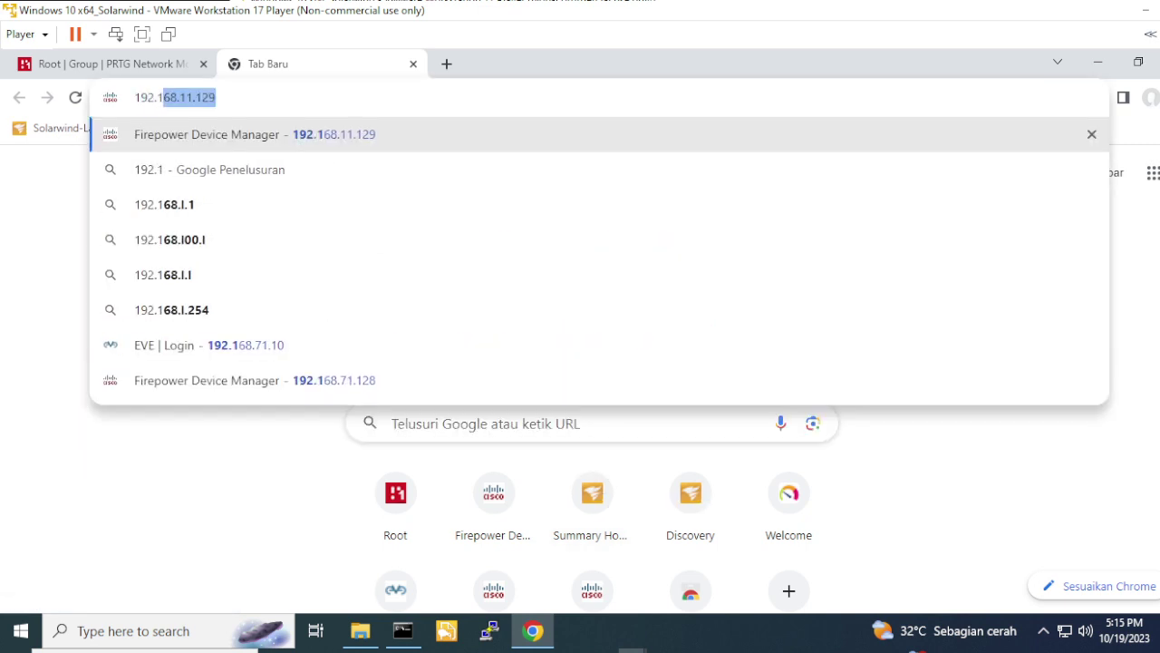
key("BackSpace")
key("BackSpace")
key("BackSpace")
key("BackSpace")
key("BackSpace")
key("BackSpace")
key("BackSpace")
key("BackSpace")
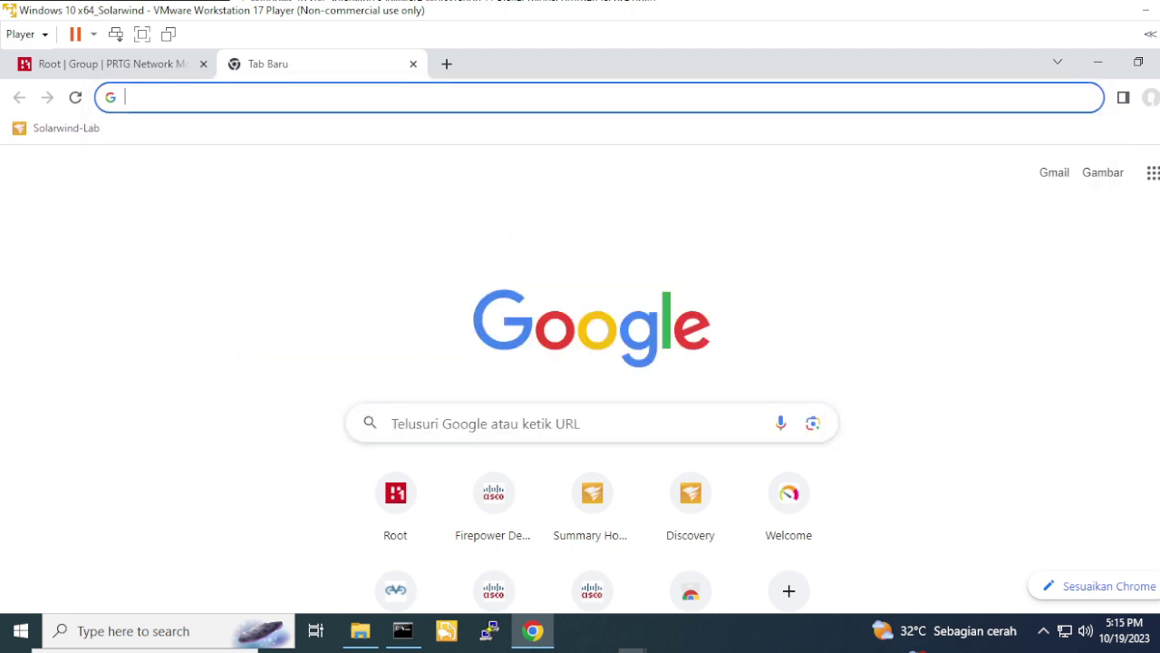
type("http")
type("s:/")
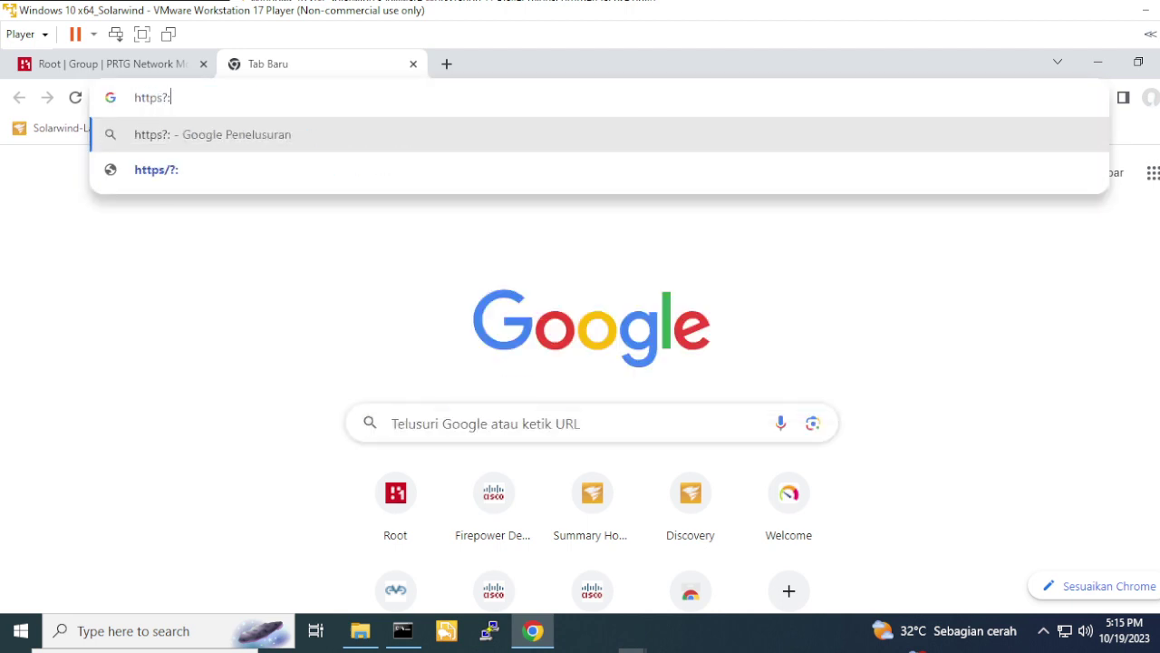
key("BackSpace")
key("BackSpace")
type("://")
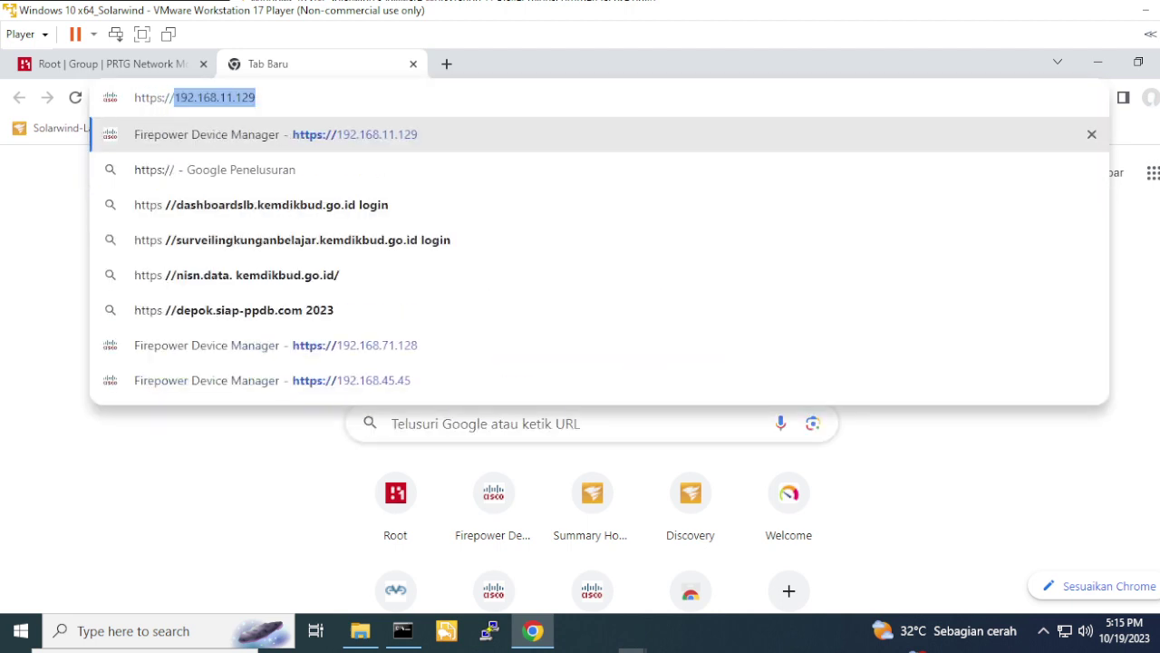
type("192.168")
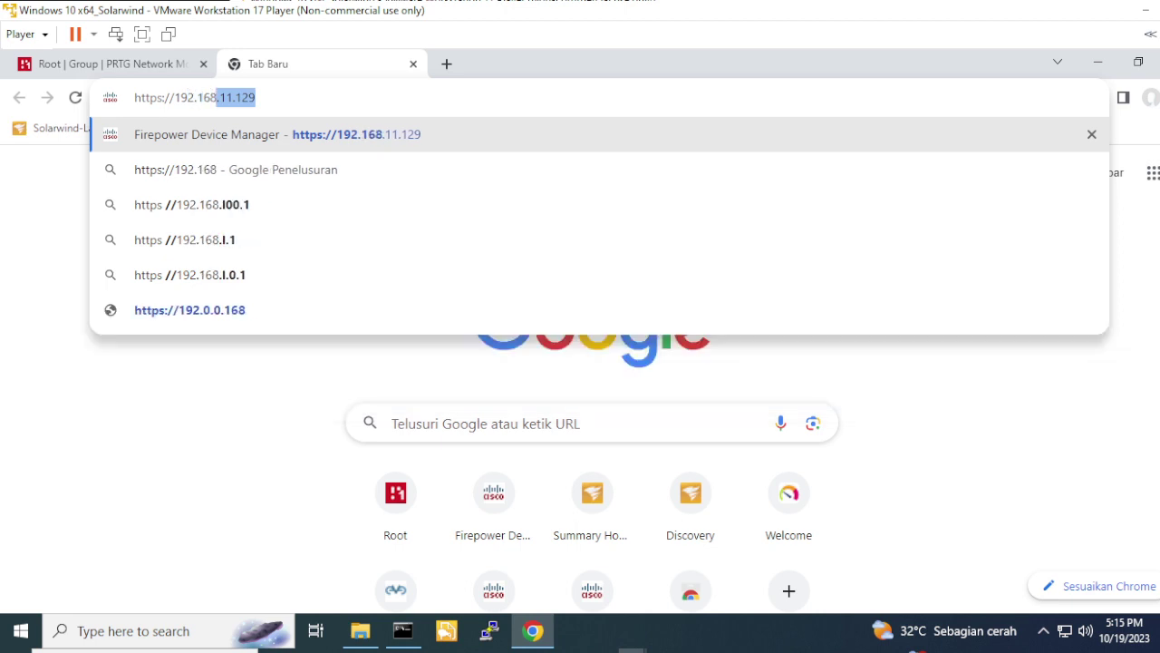
type(".71.1")
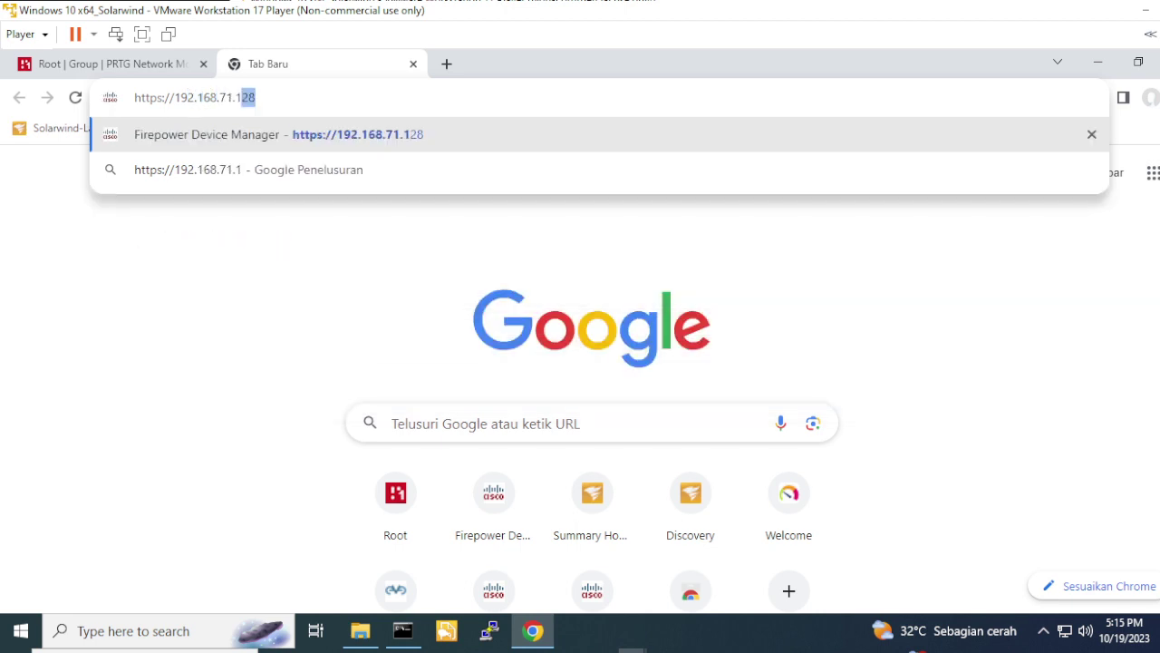
type("43")
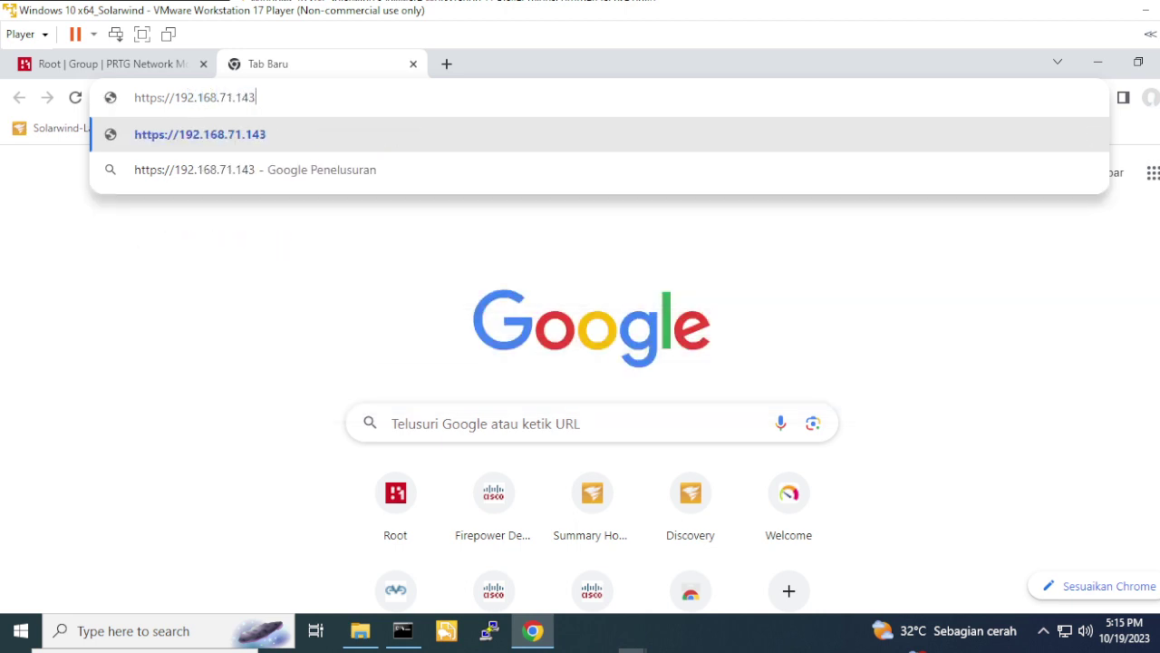
type(":8088")
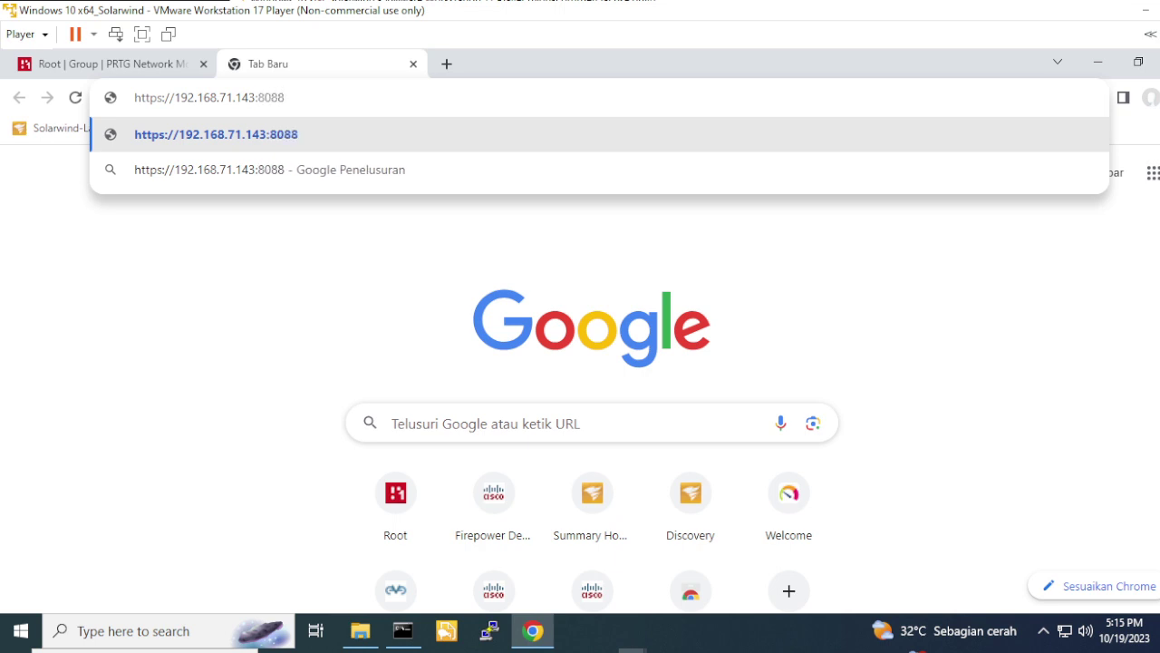
key("Return")
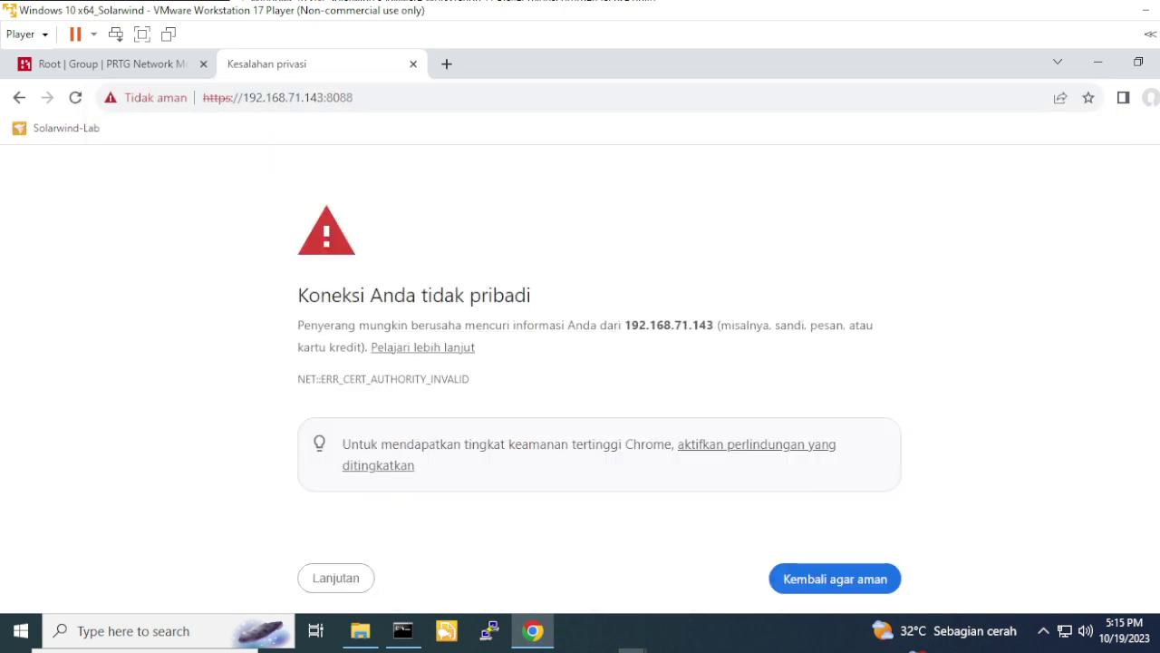
left_click(344, 577)
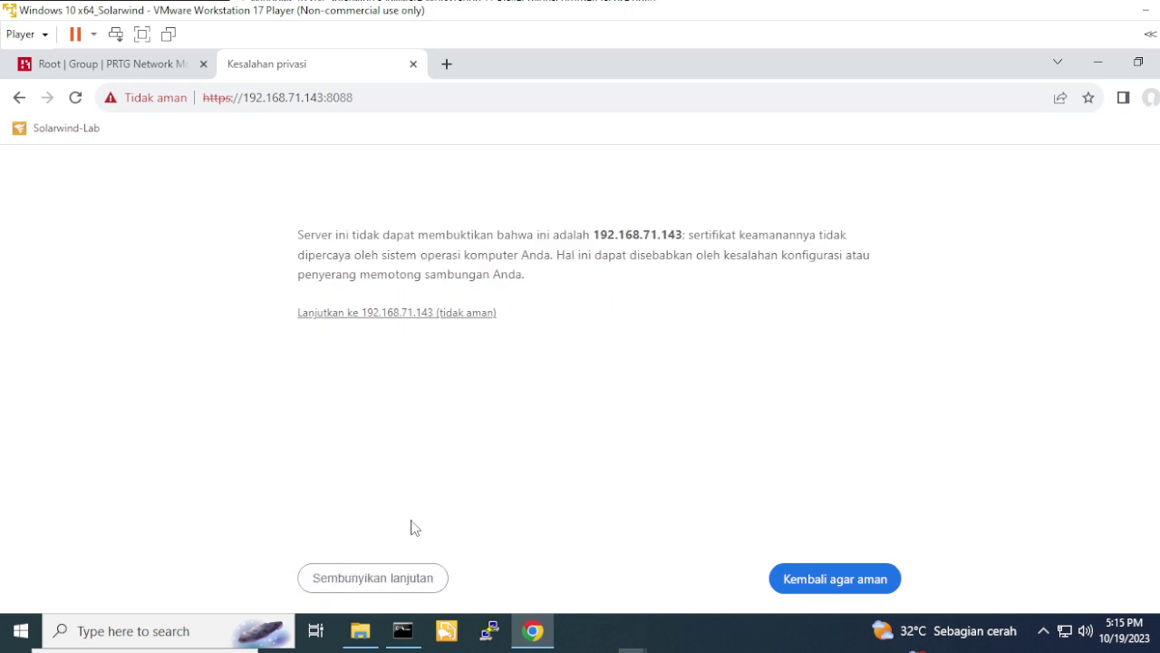
left_click(431, 313)
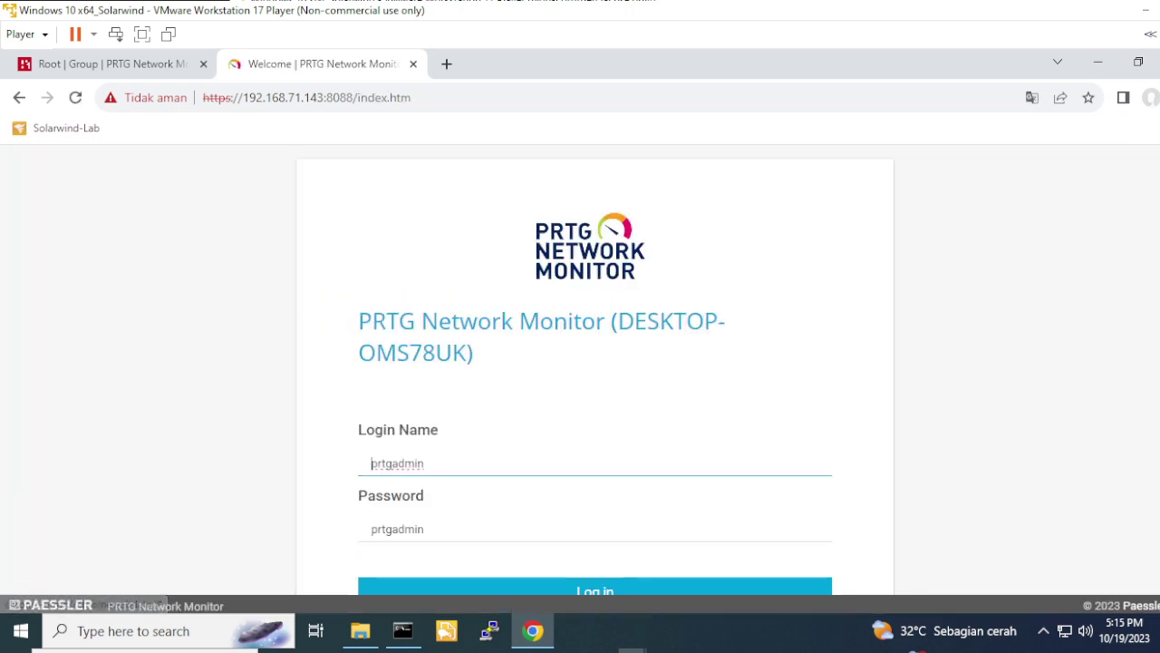
Check the web server address and log in to PRTG with the prefilled default credentials.
scroll(536, 283, "down", 2)
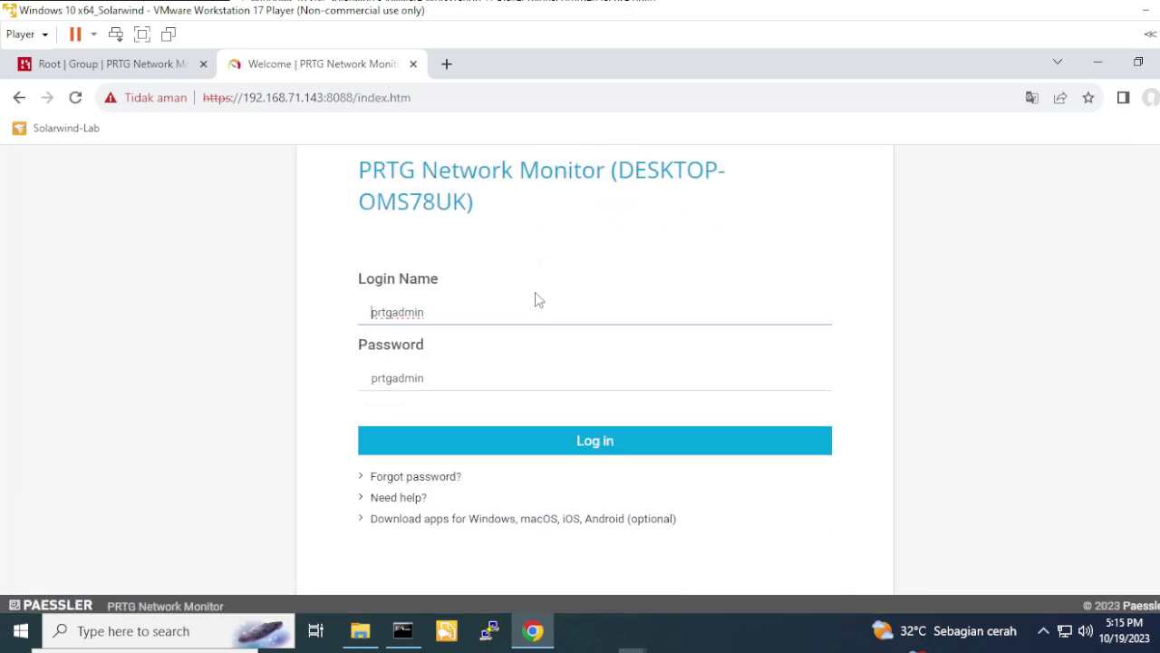
scroll(535, 299, "up", 2)
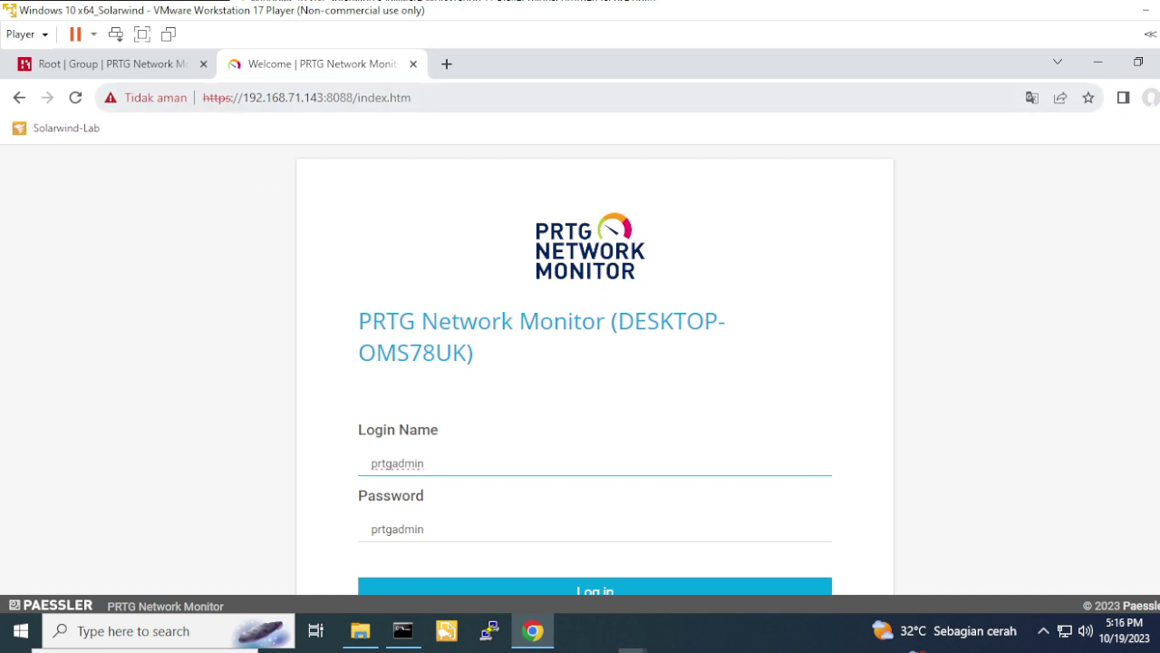
left_click_drag(243, 97, 346, 98)
left_click(346, 98)
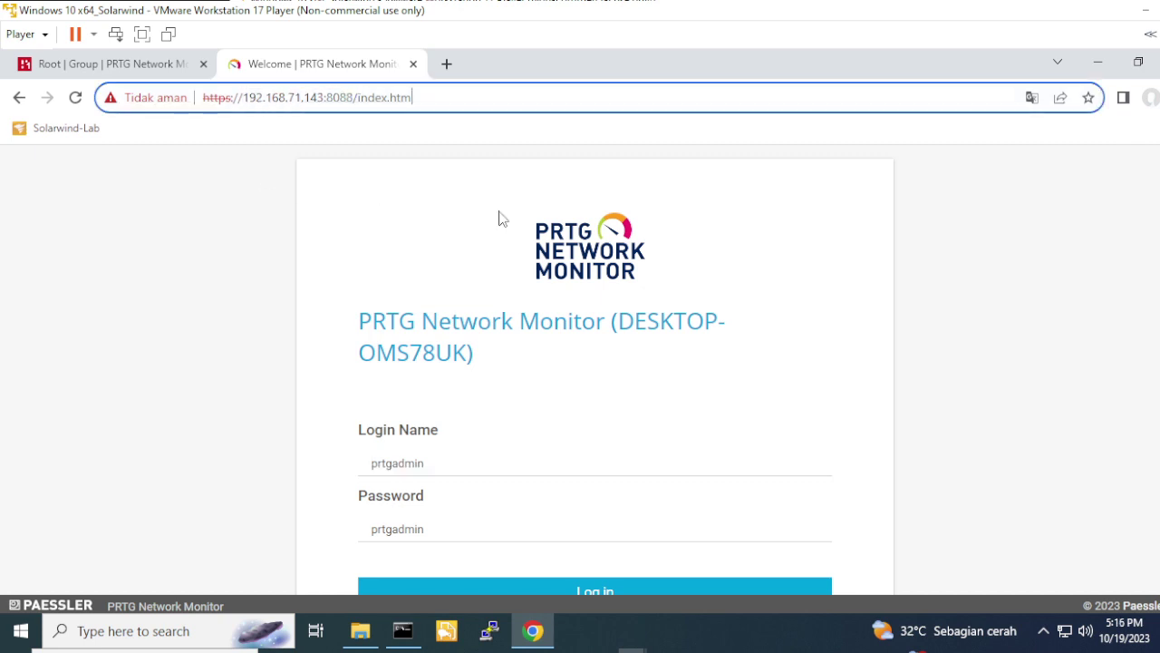
scroll(559, 443, "down", 2)
left_click(541, 442)
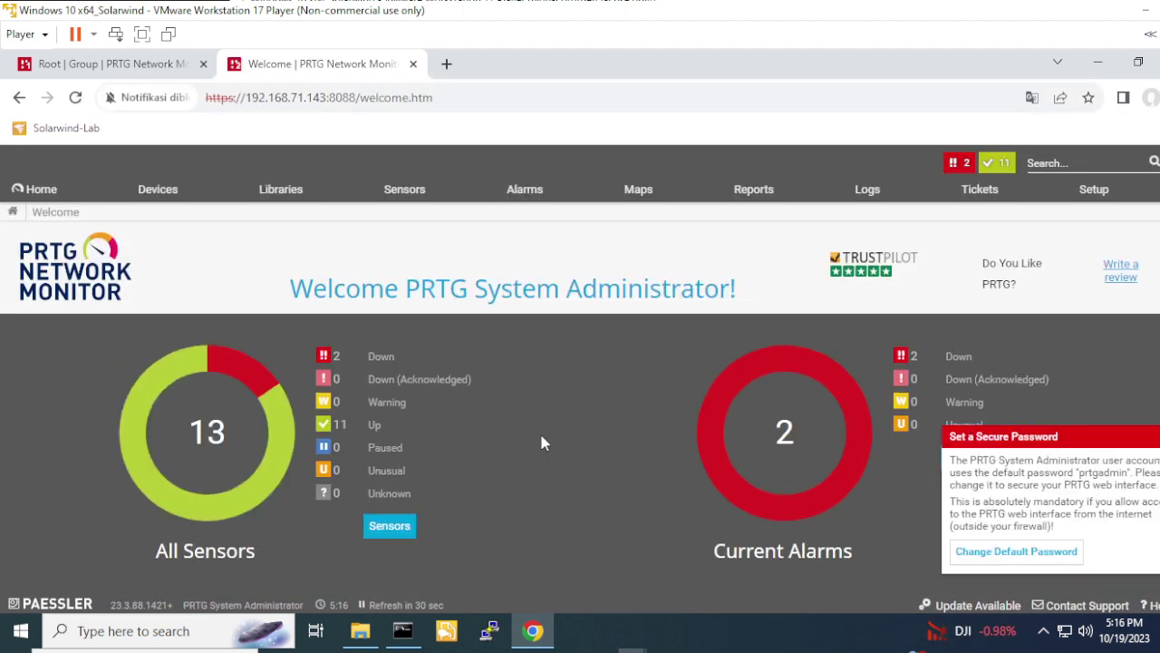
Open the PRTG device overview and reduce the page zoom to 80%.
left_click(161, 192)
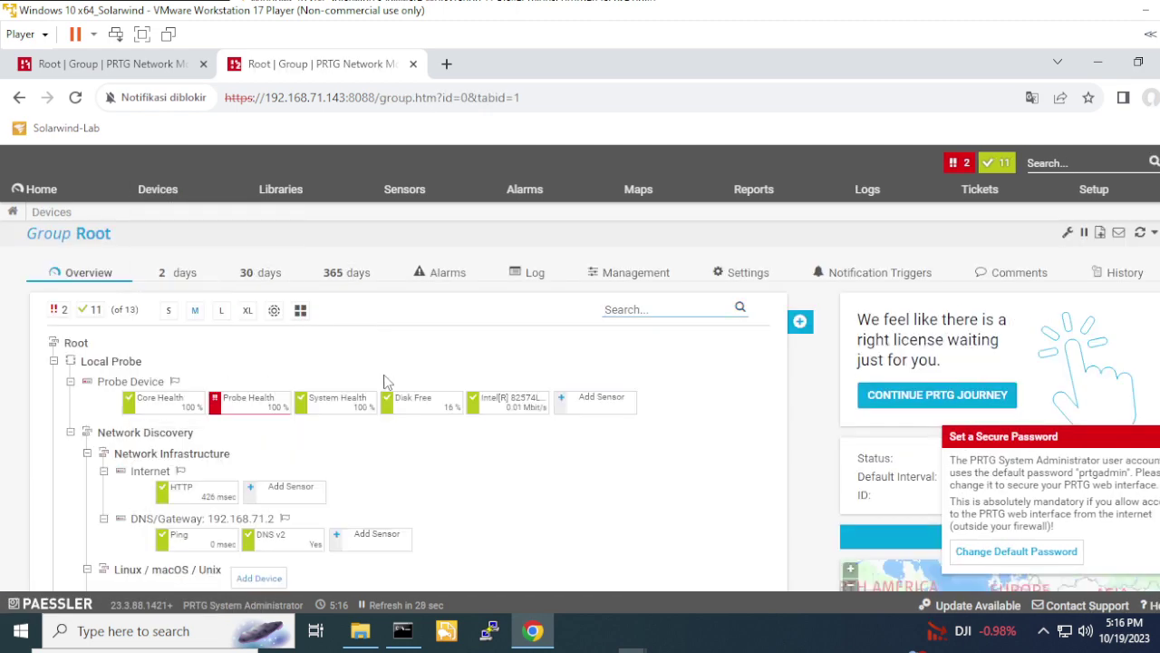
key("ctrl+minus")
key("ctrl+minus")
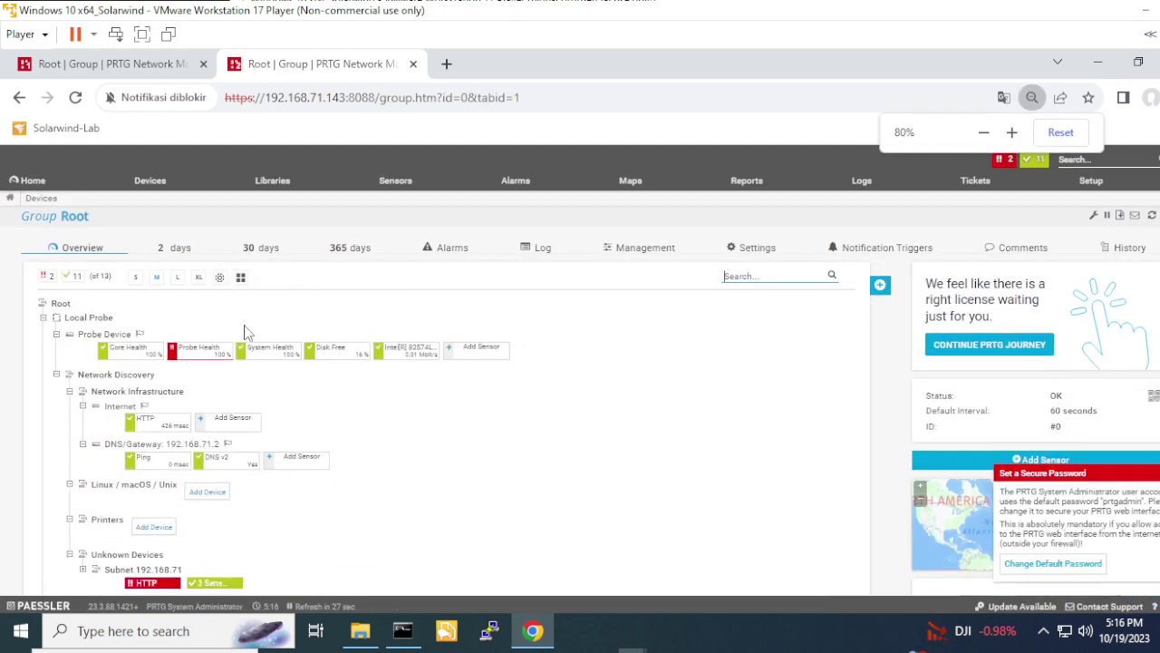
Reload the old 127.0.0.1 page to test its availability and return to the PRTG page at the new address.
left_click(114, 65)
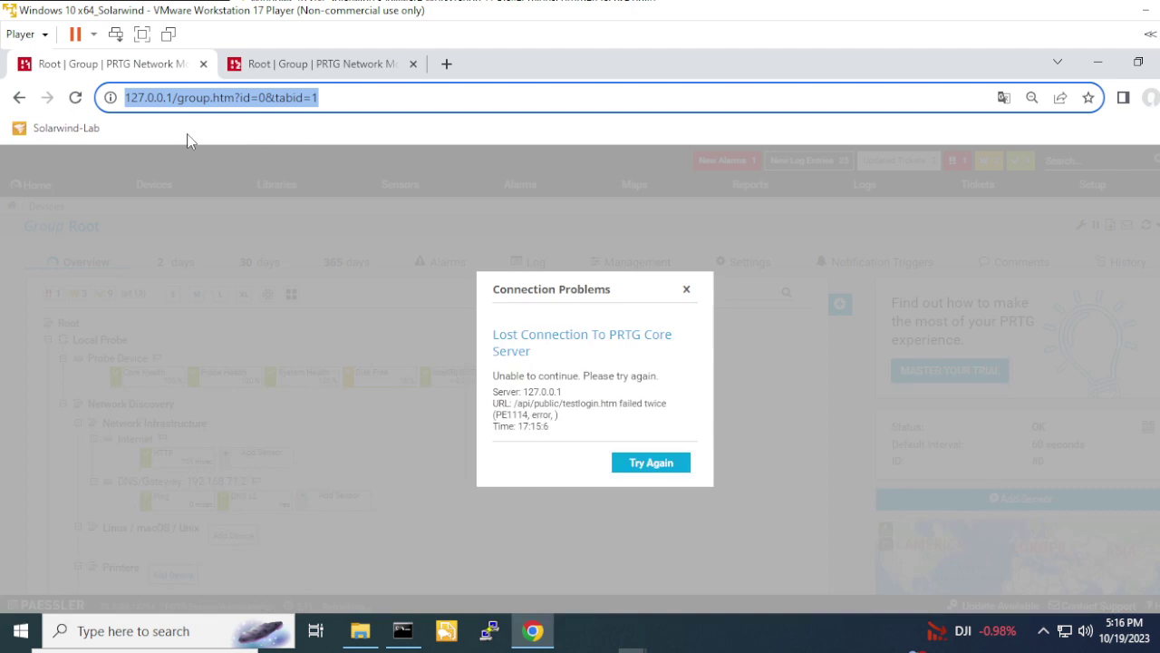
left_click(75, 97)
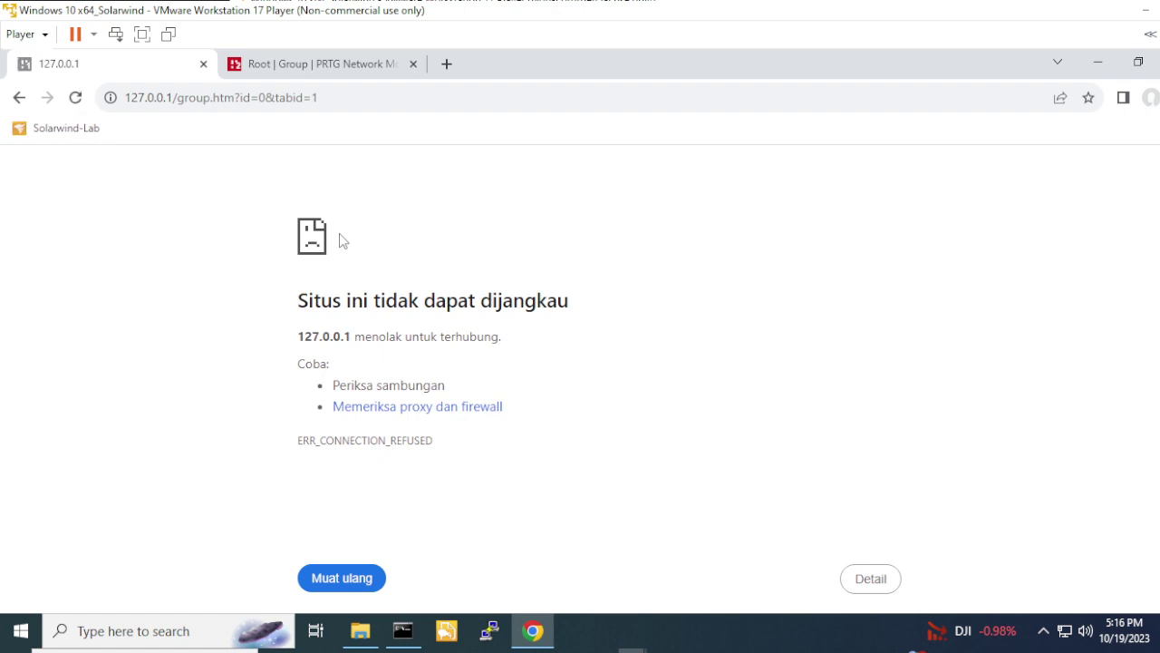
left_click(317, 63)
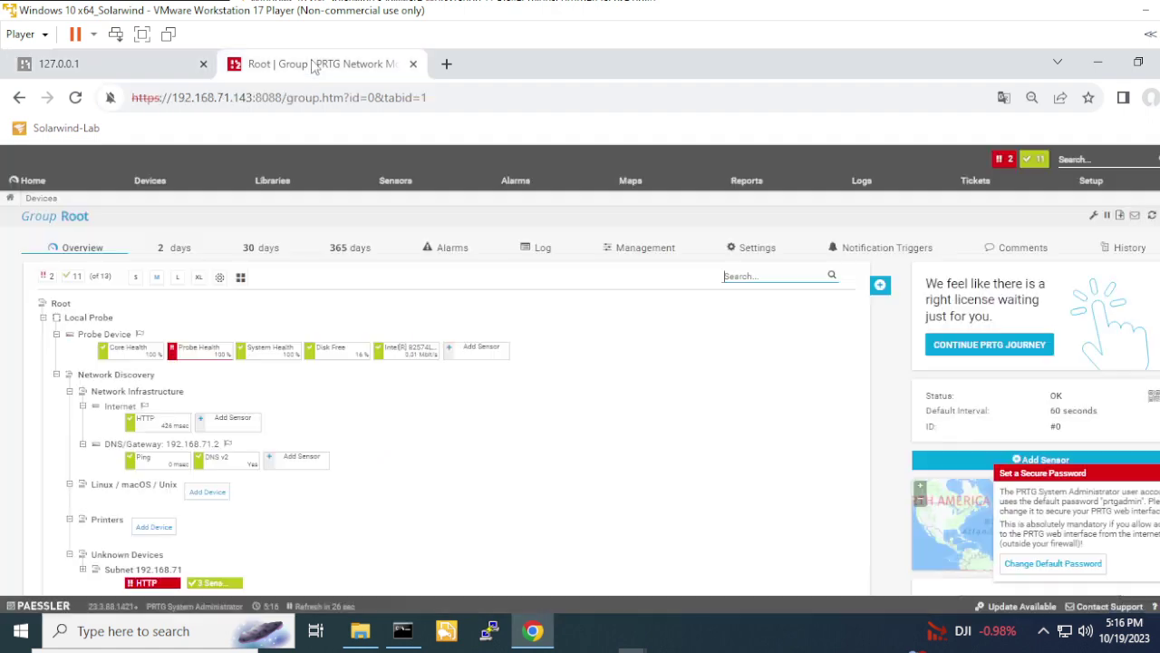
left_click(457, 97)
left_click(429, 97)
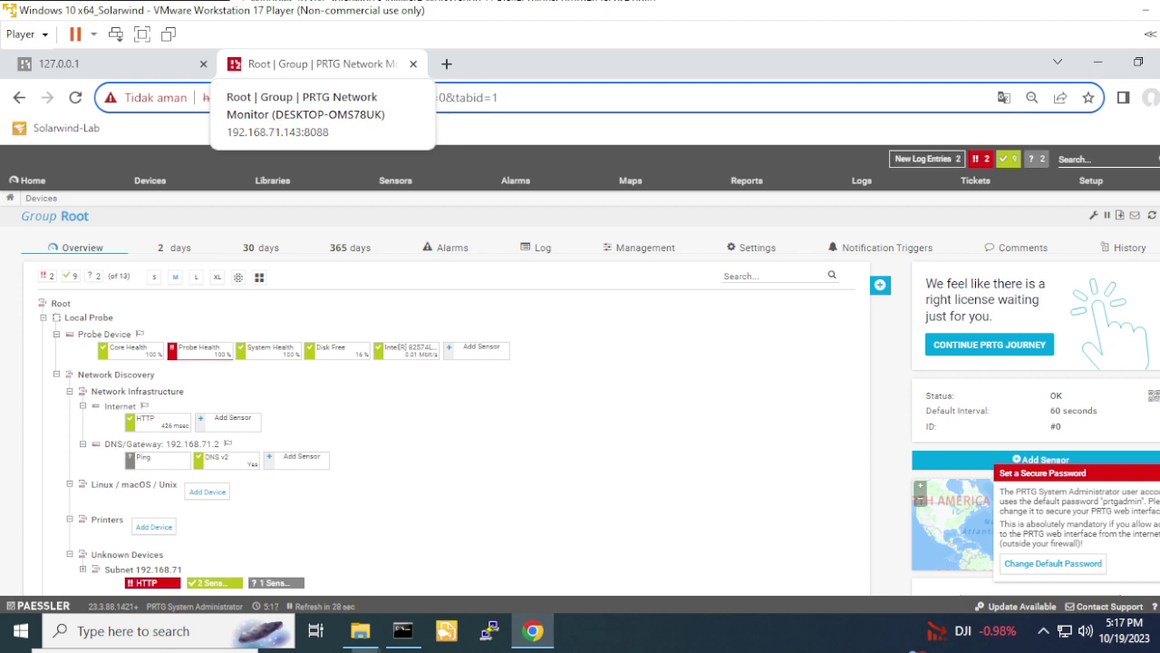
Switch to the host computer's Chrome, proceed past the certificate warning for 192.168.71.143:8088 and log in to PRTG with the prefilled credentials.
left_click_drag(0, 281, 328, 347)
double_click(627, 8)
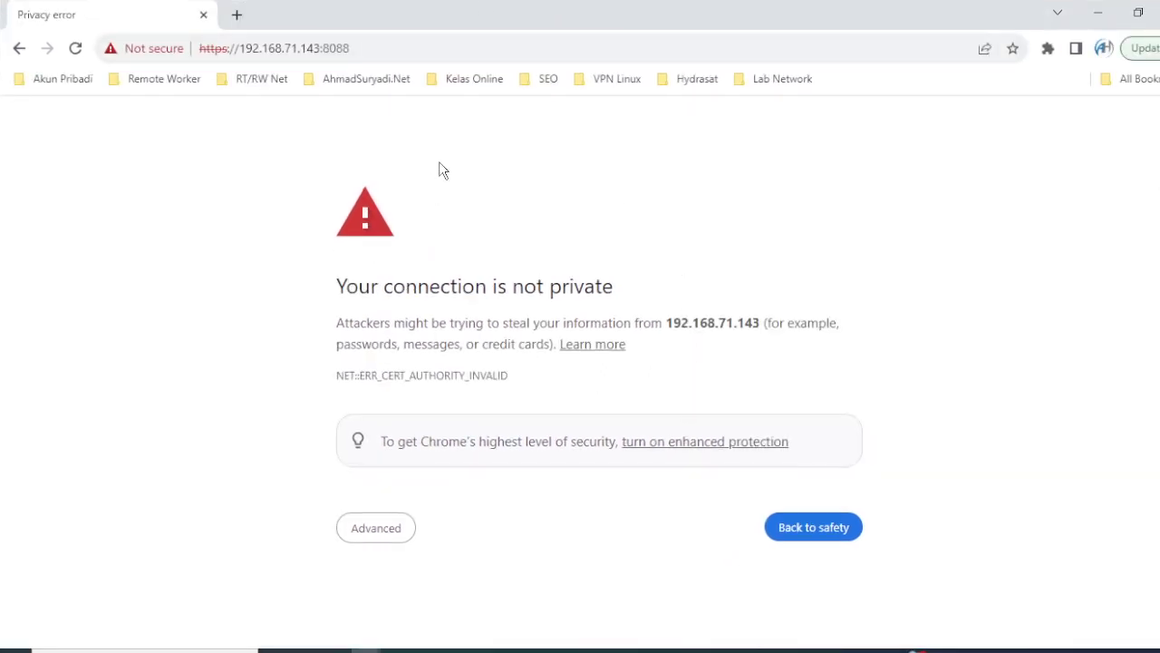
left_click(375, 530)
scroll(488, 607, "down", 1)
left_click(475, 597)
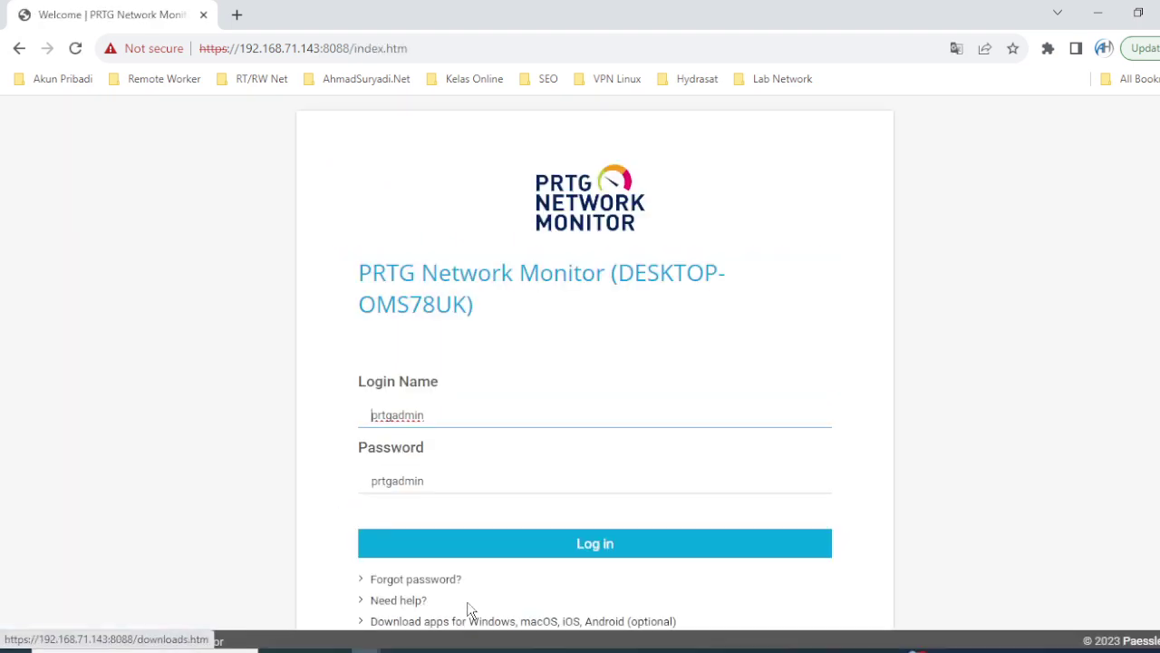
left_click(447, 548)
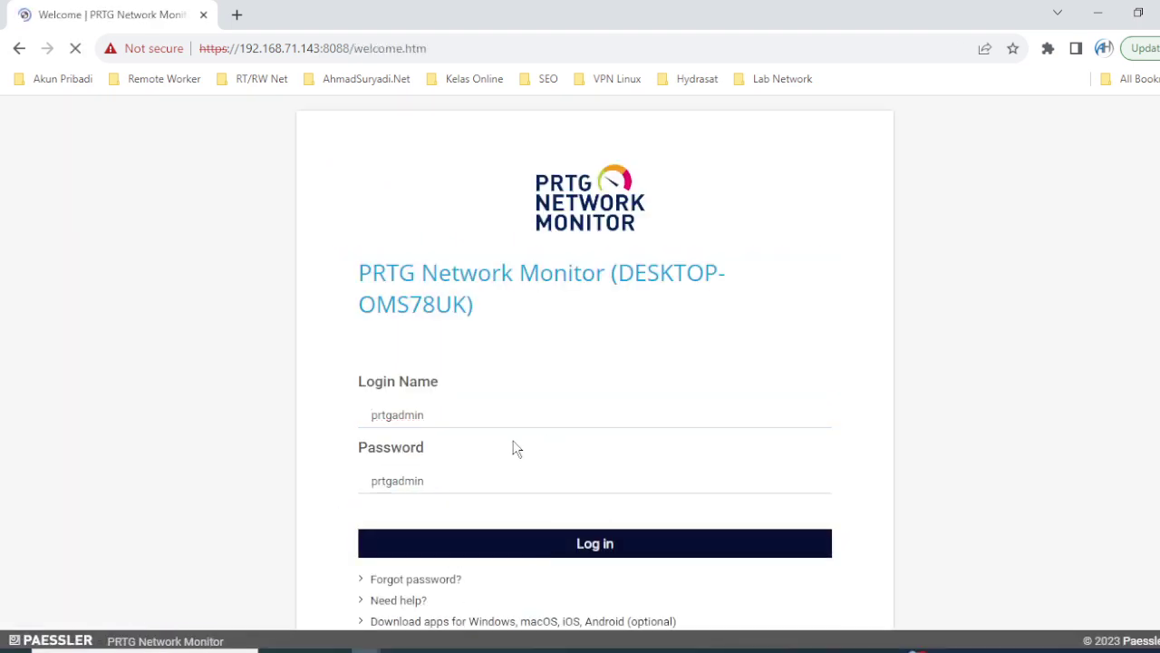
Examine the PRTG welcome page and its web address in the host browser.
scroll(510, 278, "down", 10)
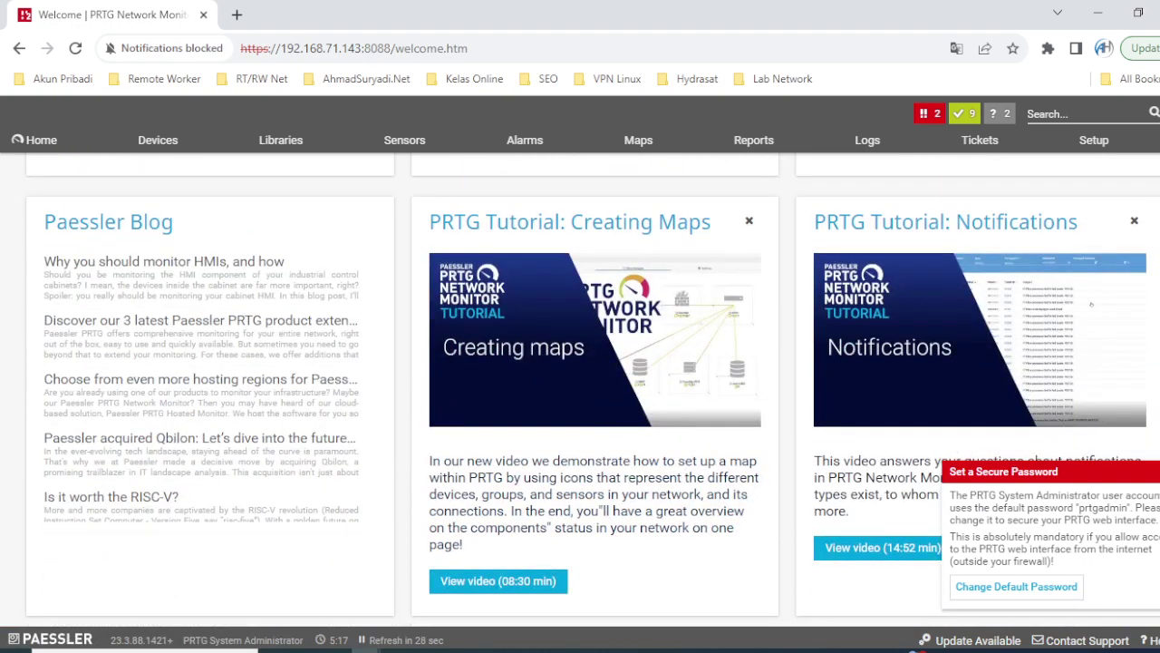
scroll(573, 345, "up", 5)
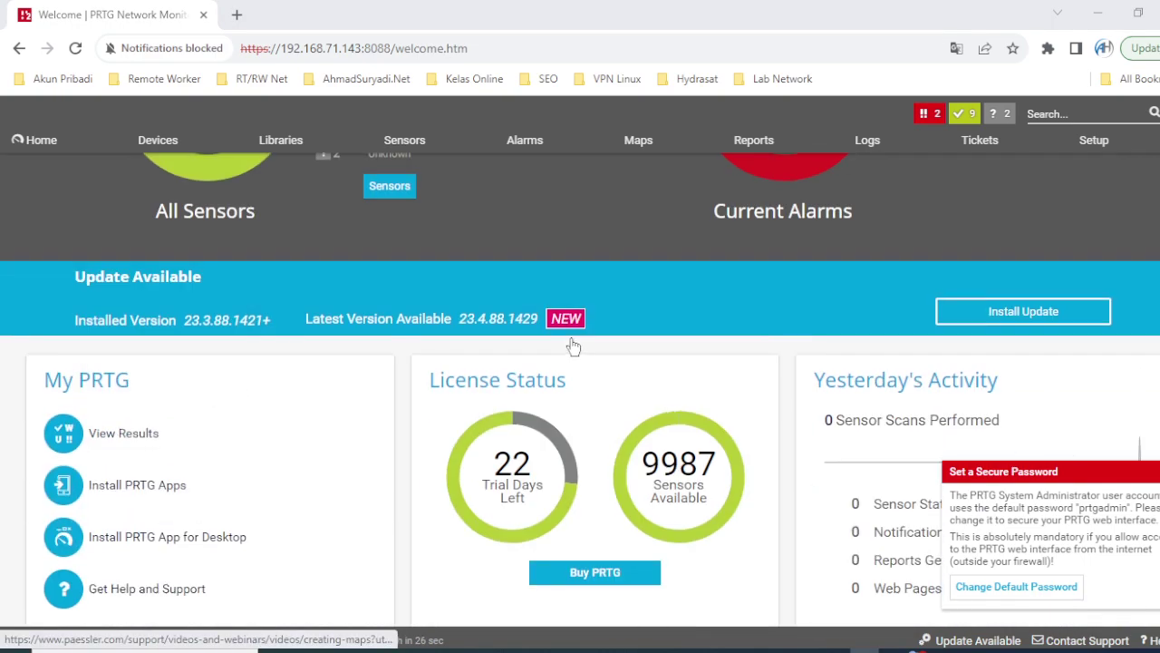
scroll(572, 346, "up", 3)
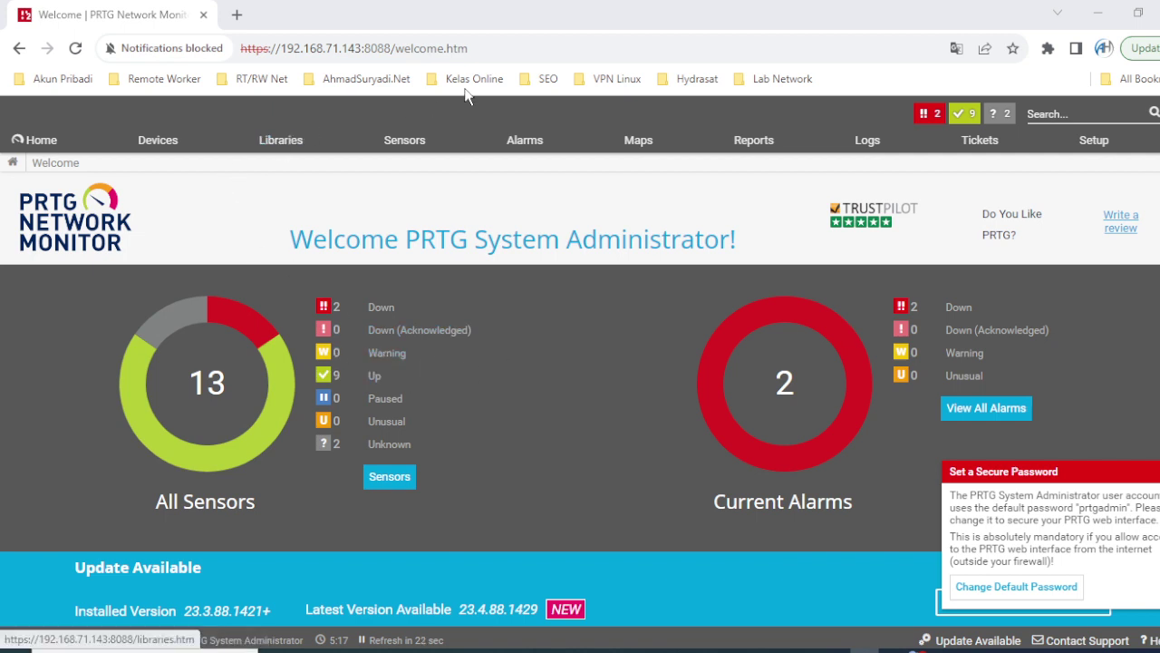
left_click_drag(470, 48, 218, 50)
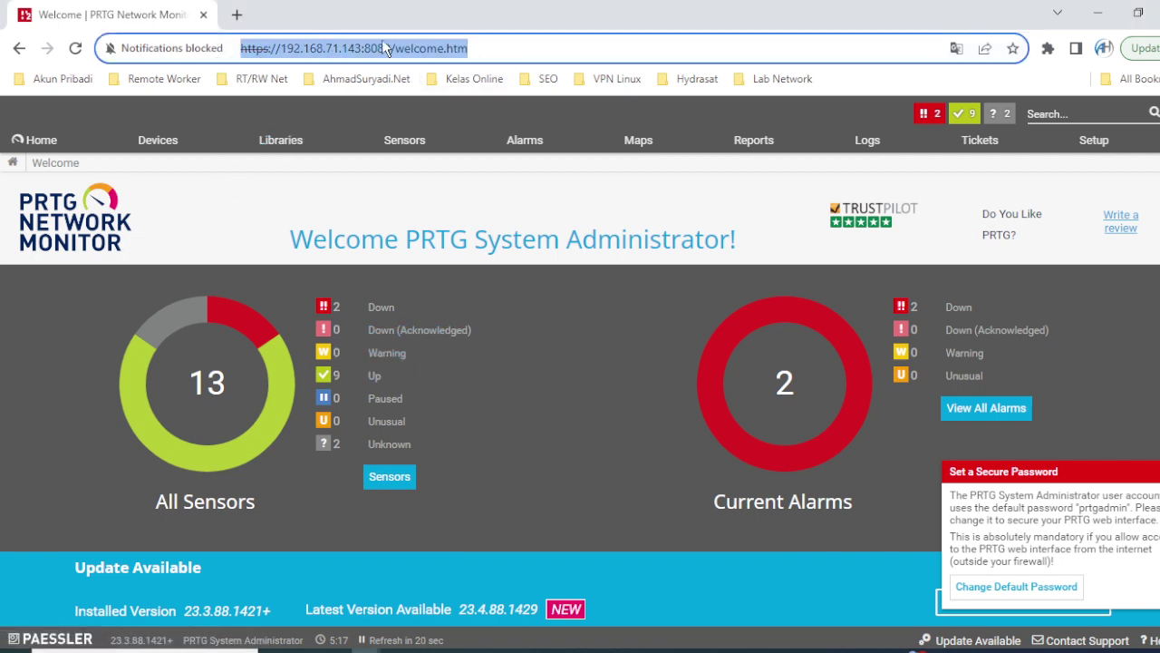
left_click(510, 54)
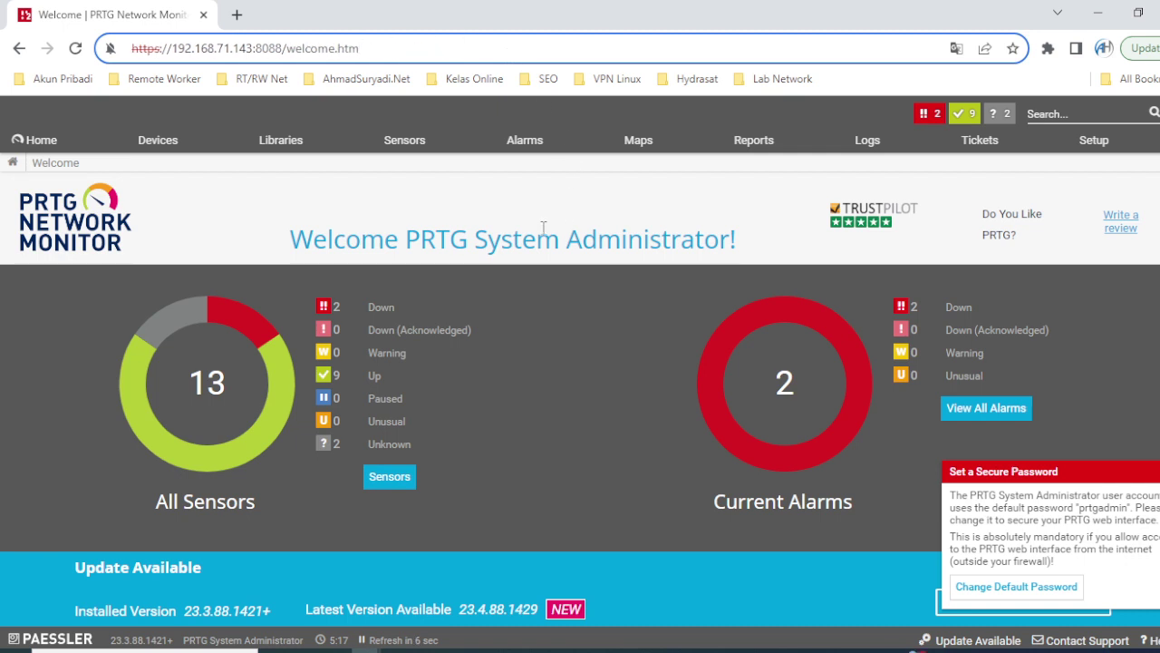
Log out of PRTG and review the prefilled default login name and password on the login page.
left_click(1159, 115)
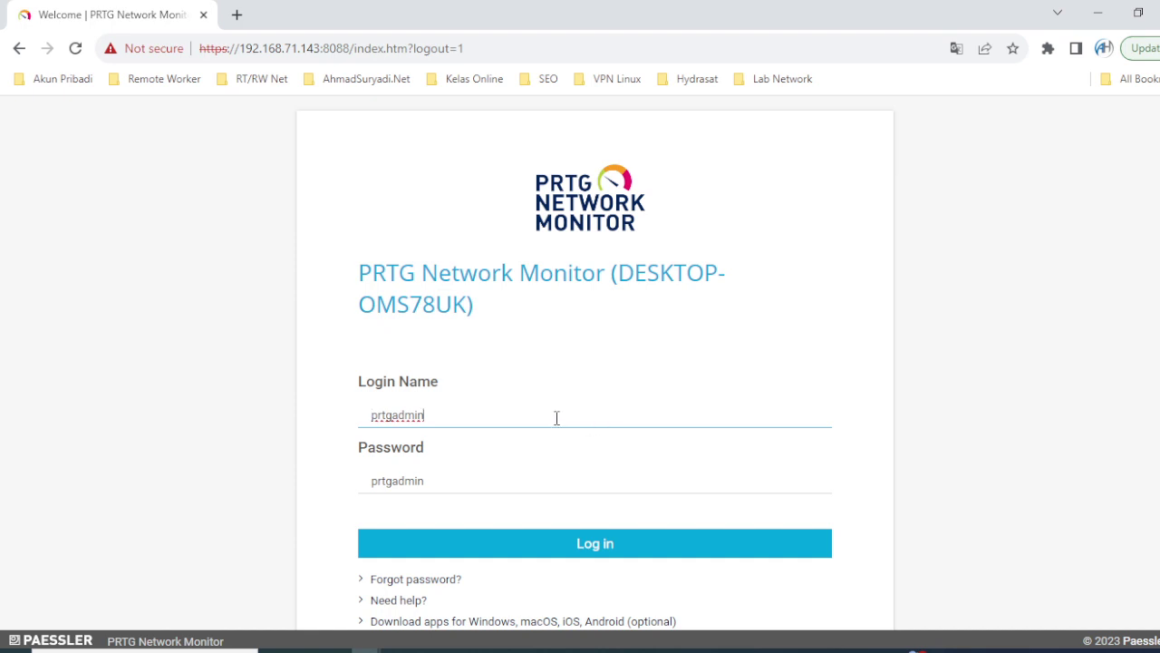
left_click_drag(557, 417, 329, 432)
left_click_drag(485, 491, 355, 469)
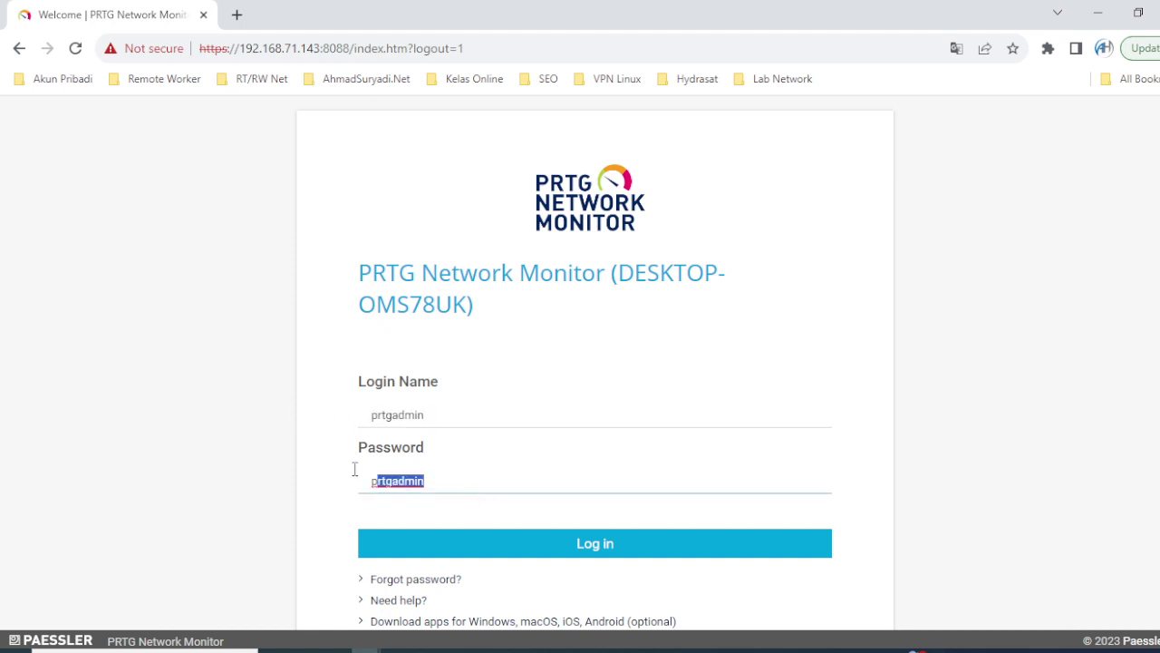
left_click(468, 423)
left_click_drag(470, 424, 349, 427)
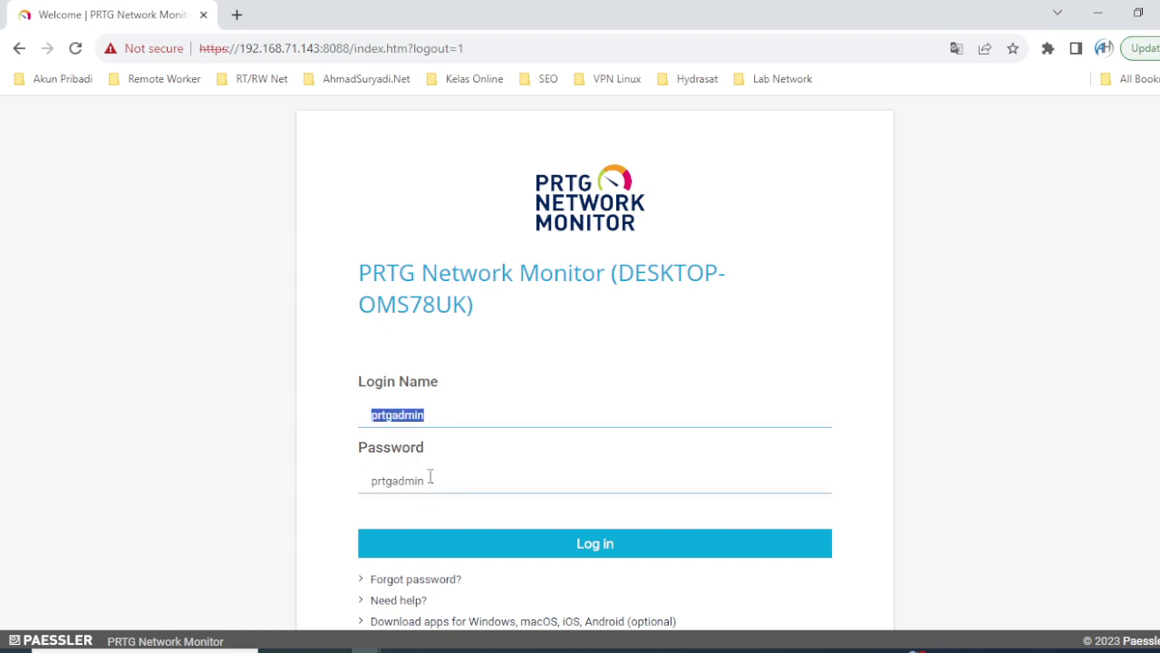
left_click_drag(444, 486, 408, 451)
left_click_drag(449, 414, 291, 421)
left_click_drag(442, 485, 352, 492)
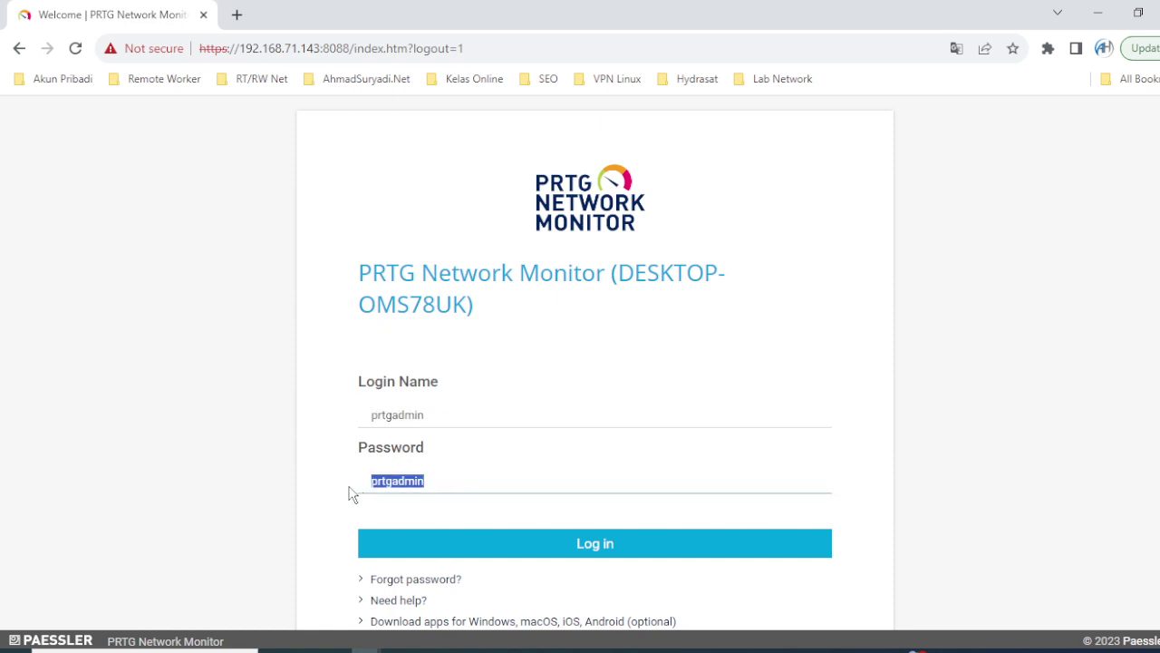